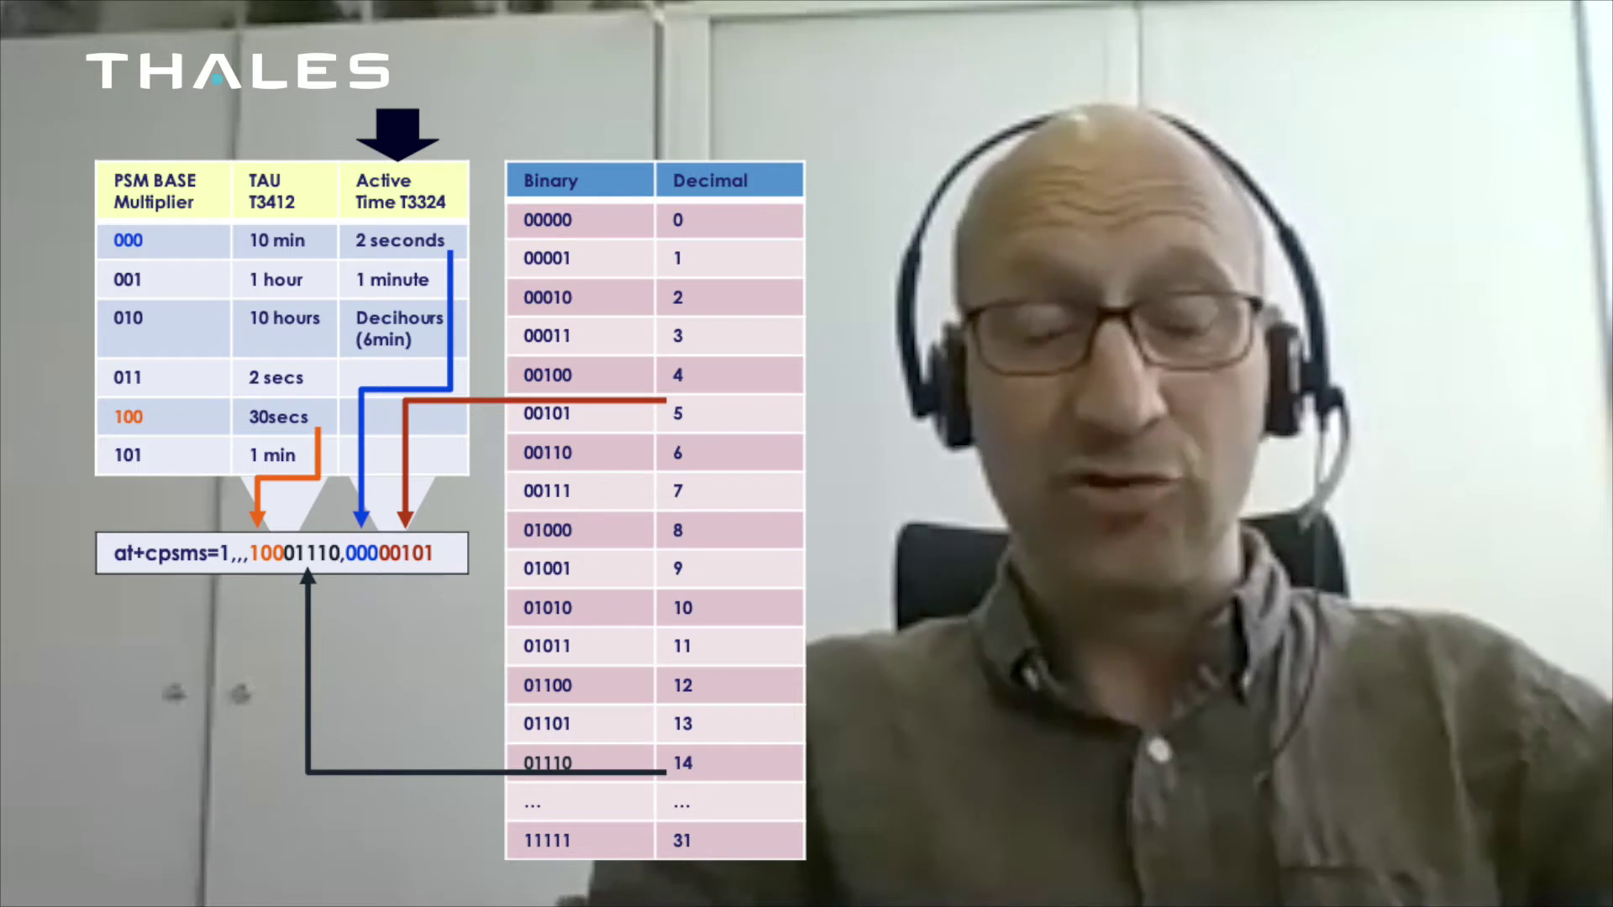
key("Right")
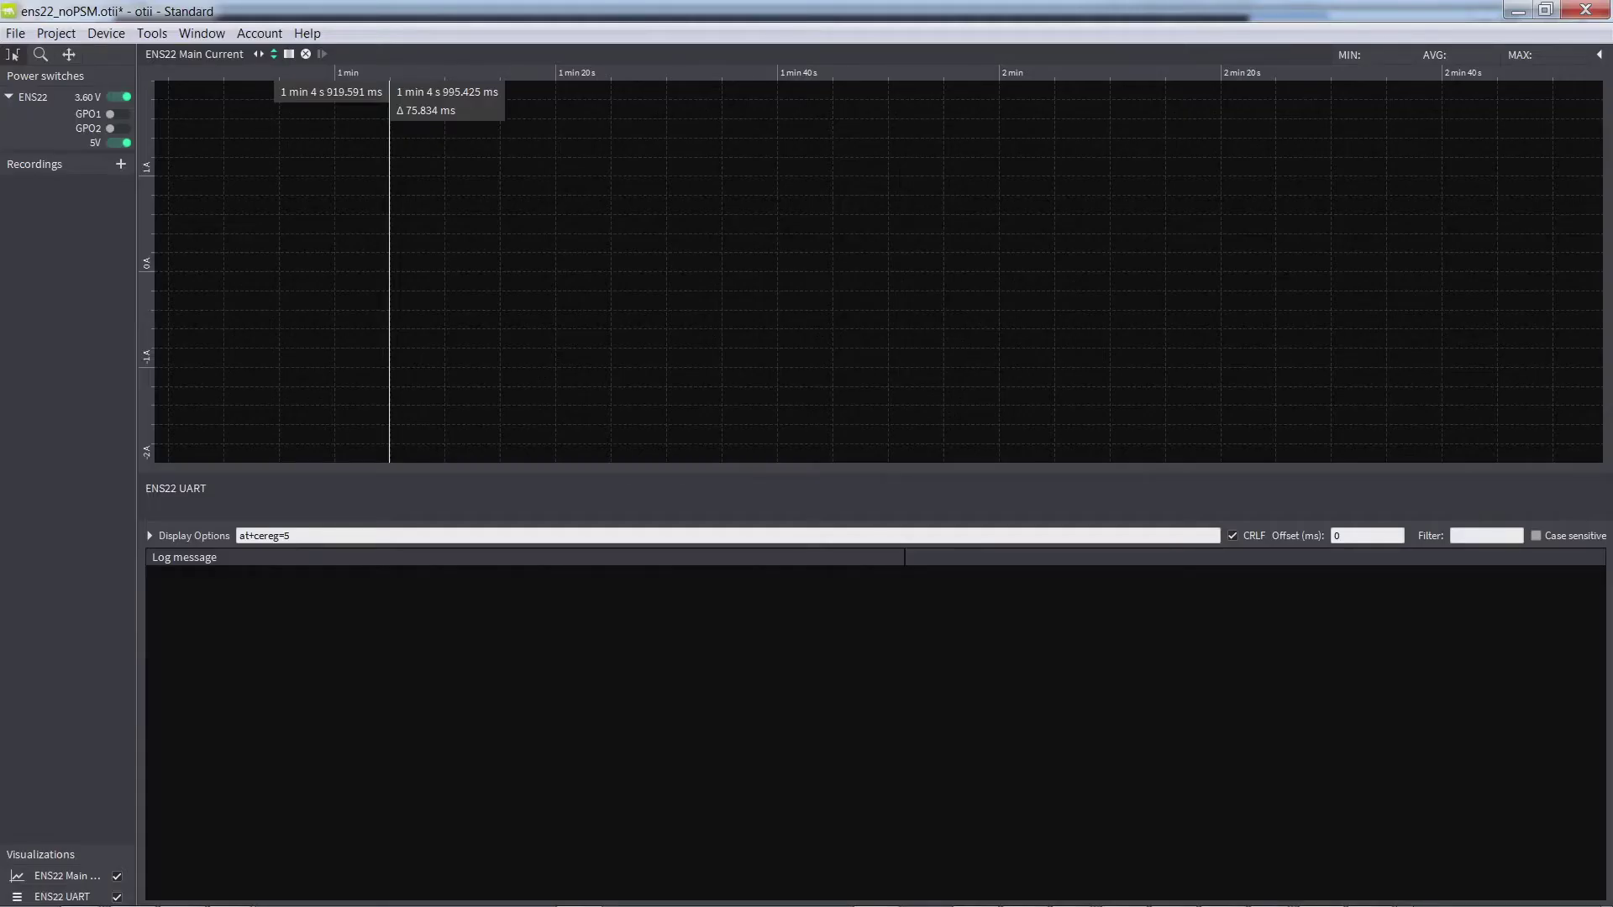
Pulse the ENS22's GPO2 switch to start the module and send at+cereg=5 over its UART.
left_click(121, 128)
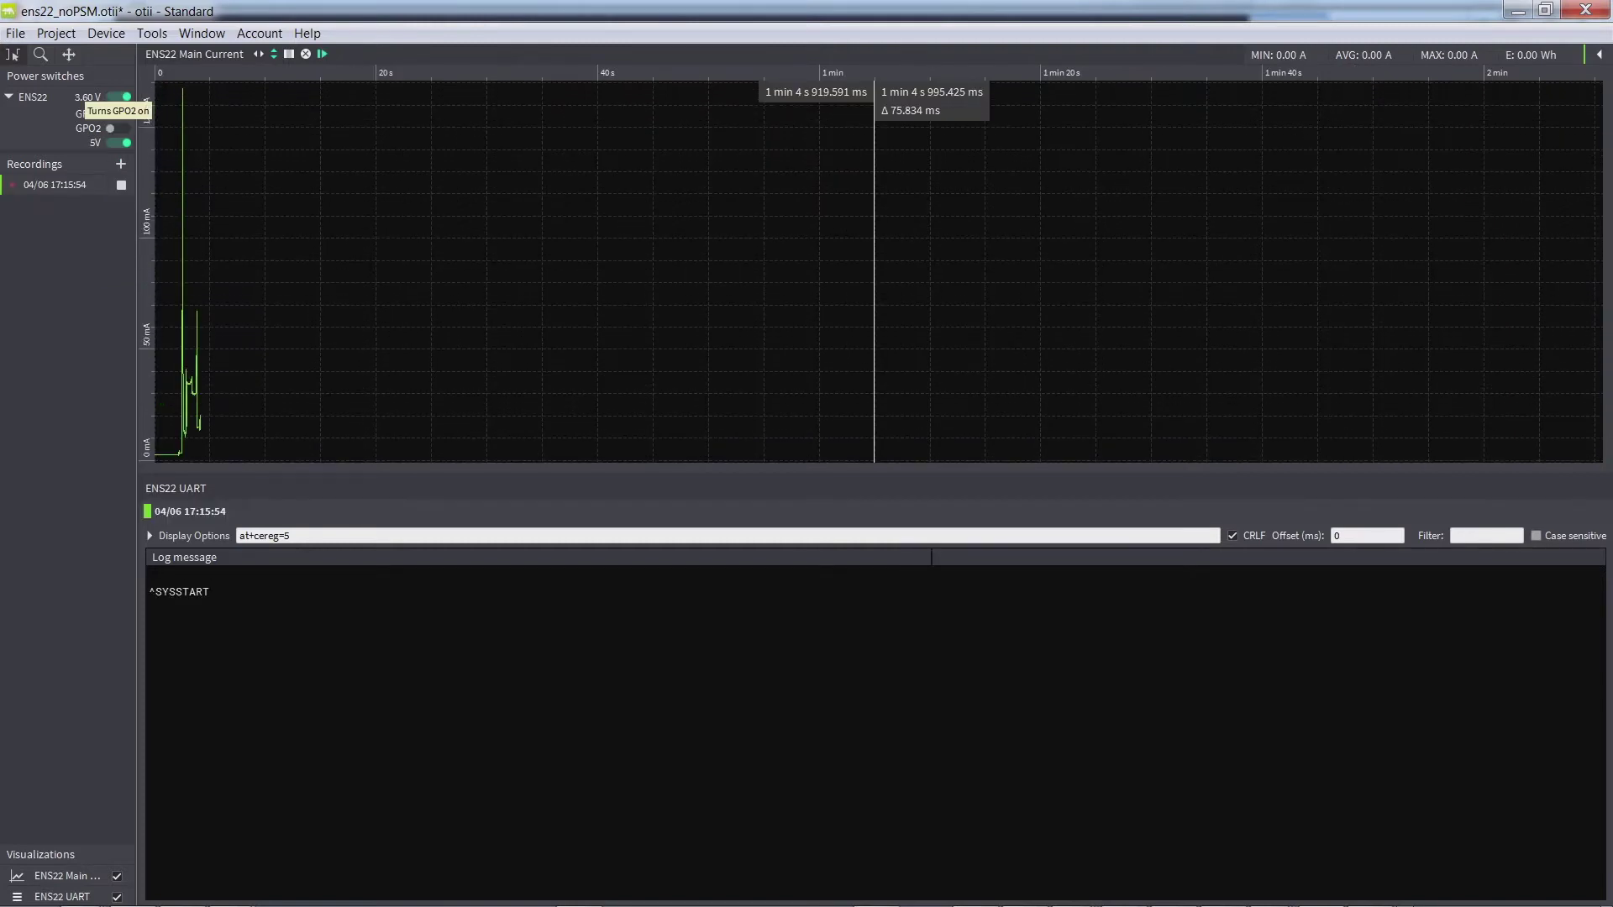
key("Return")
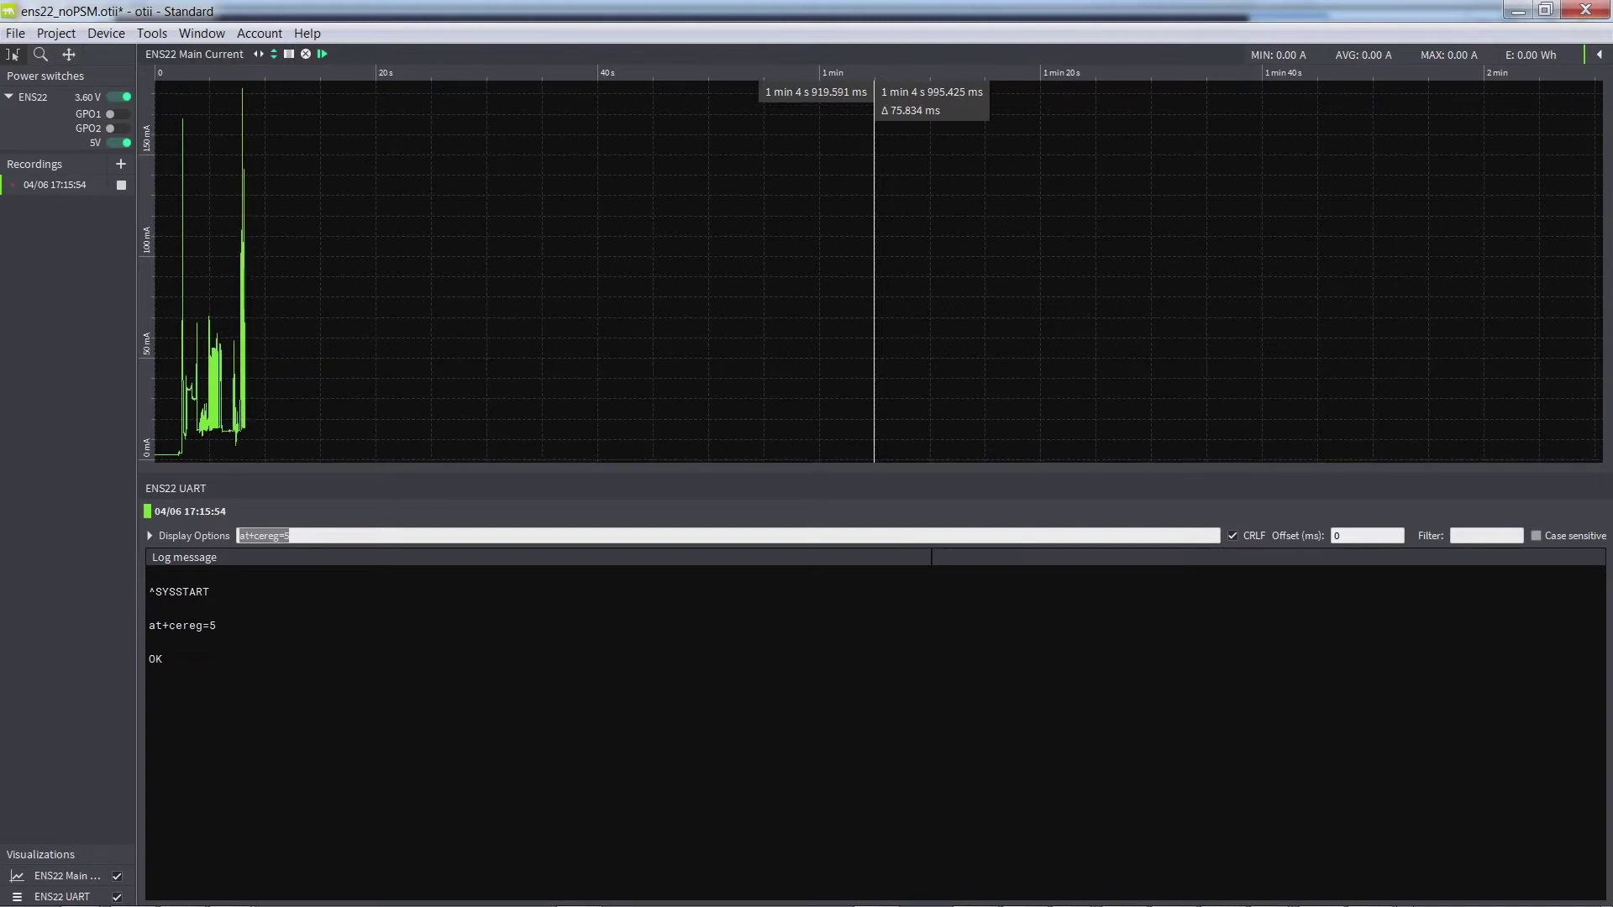
Query the ENS22's PSM settings with at+cpsms? and its module configuration with at^scfg?
type("at+cpsms?")
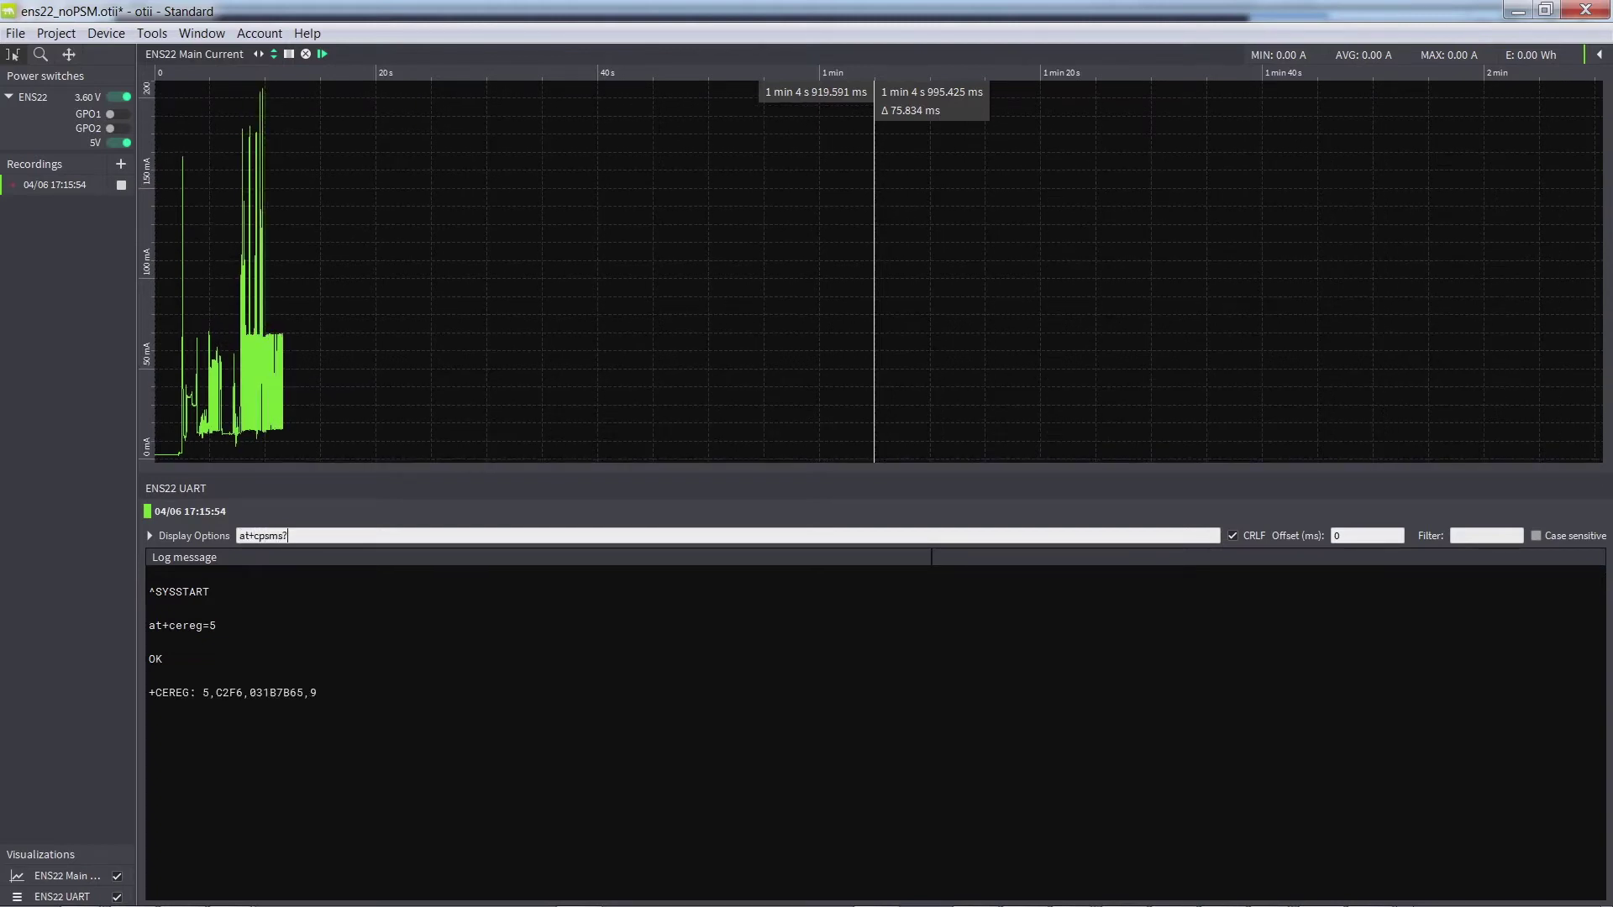
key("Return")
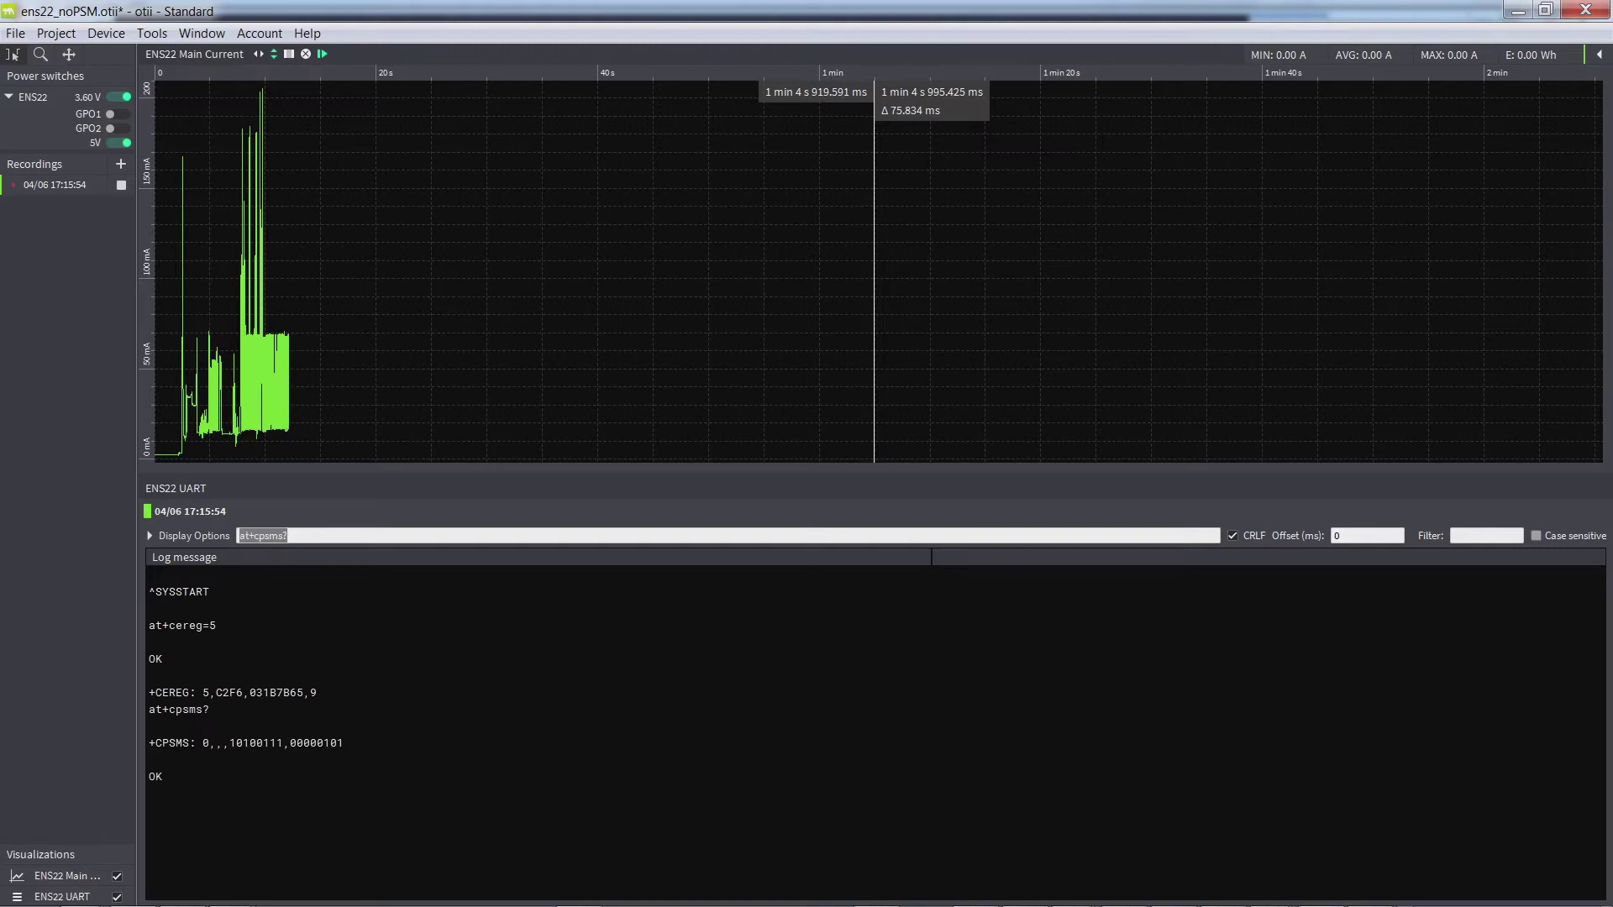
type("at")
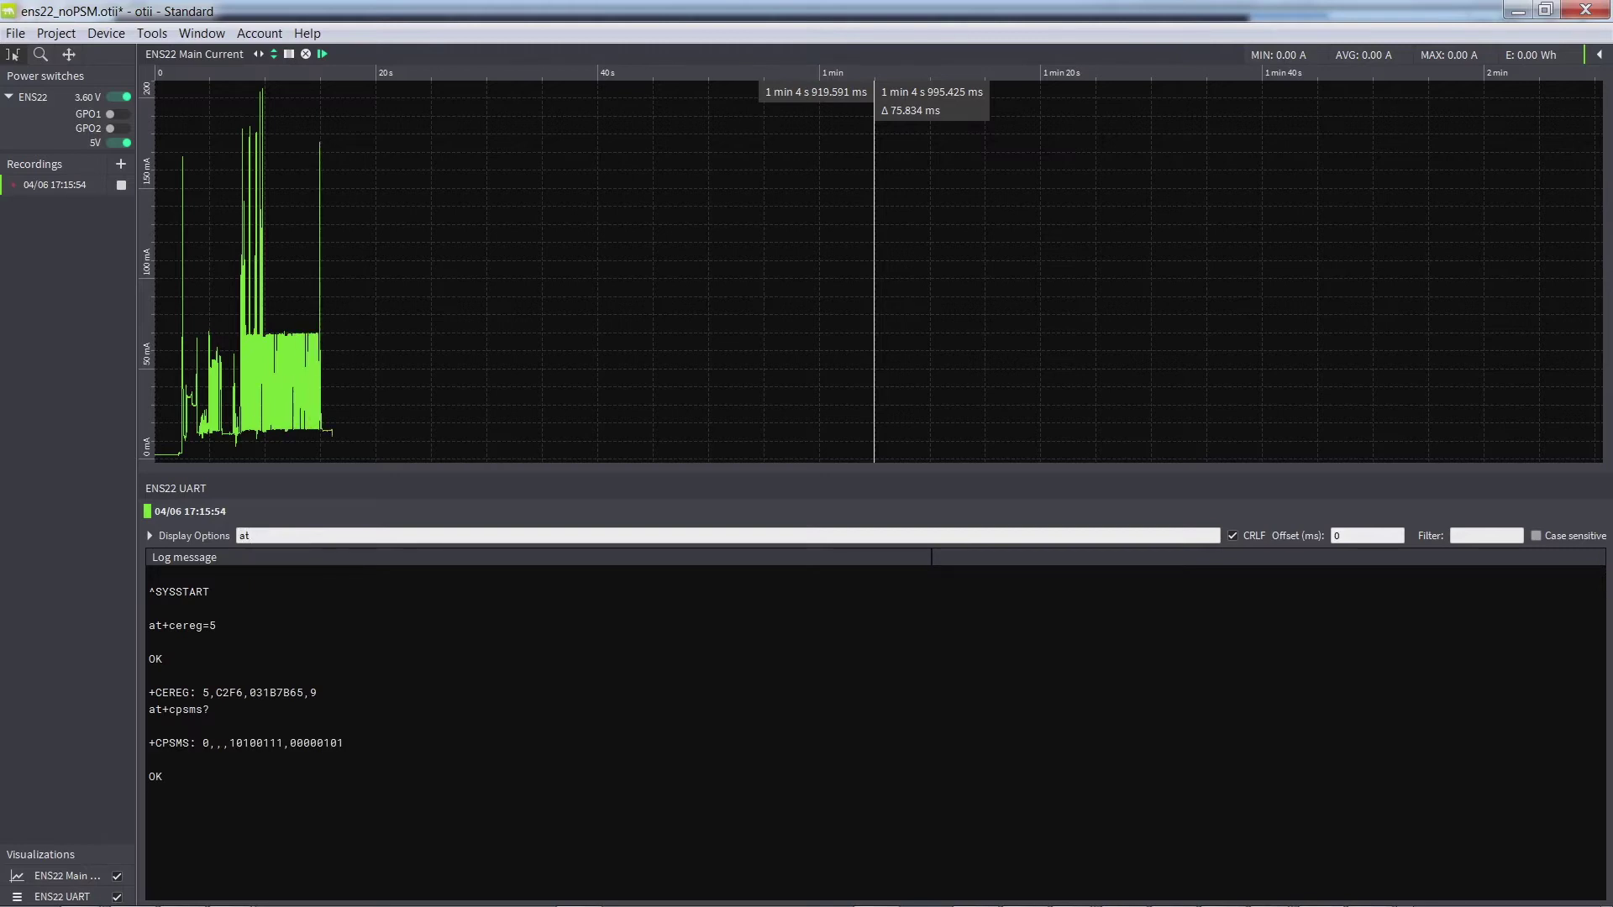
key("Return")
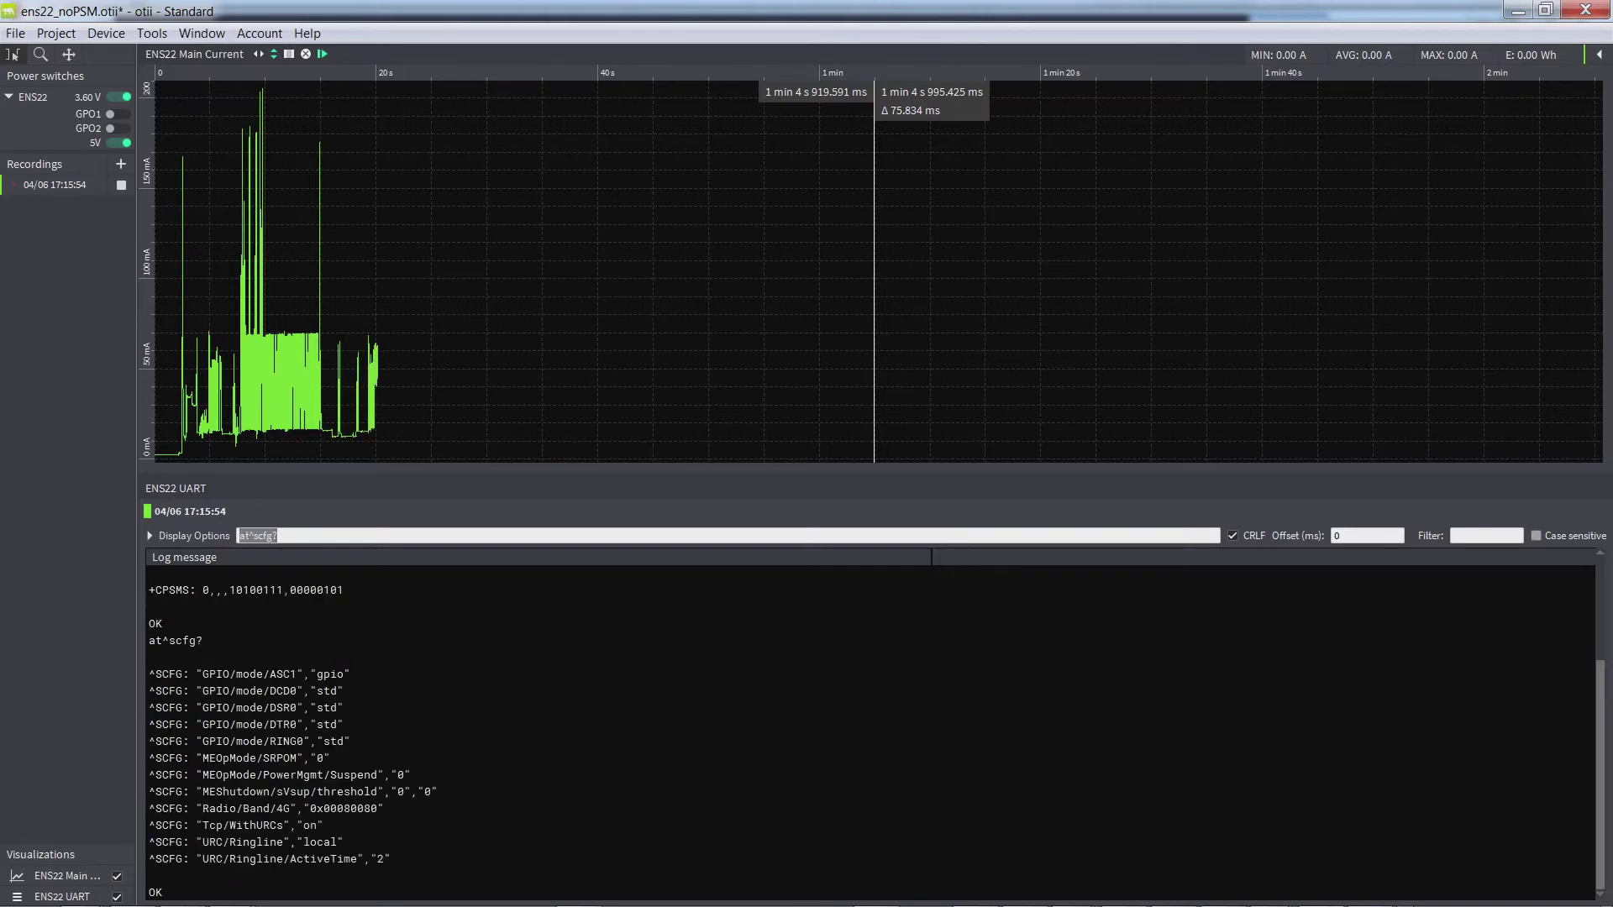
Query the ENS22's eDRX parameters by sending at+cedrxrdp.
type("at+cedr")
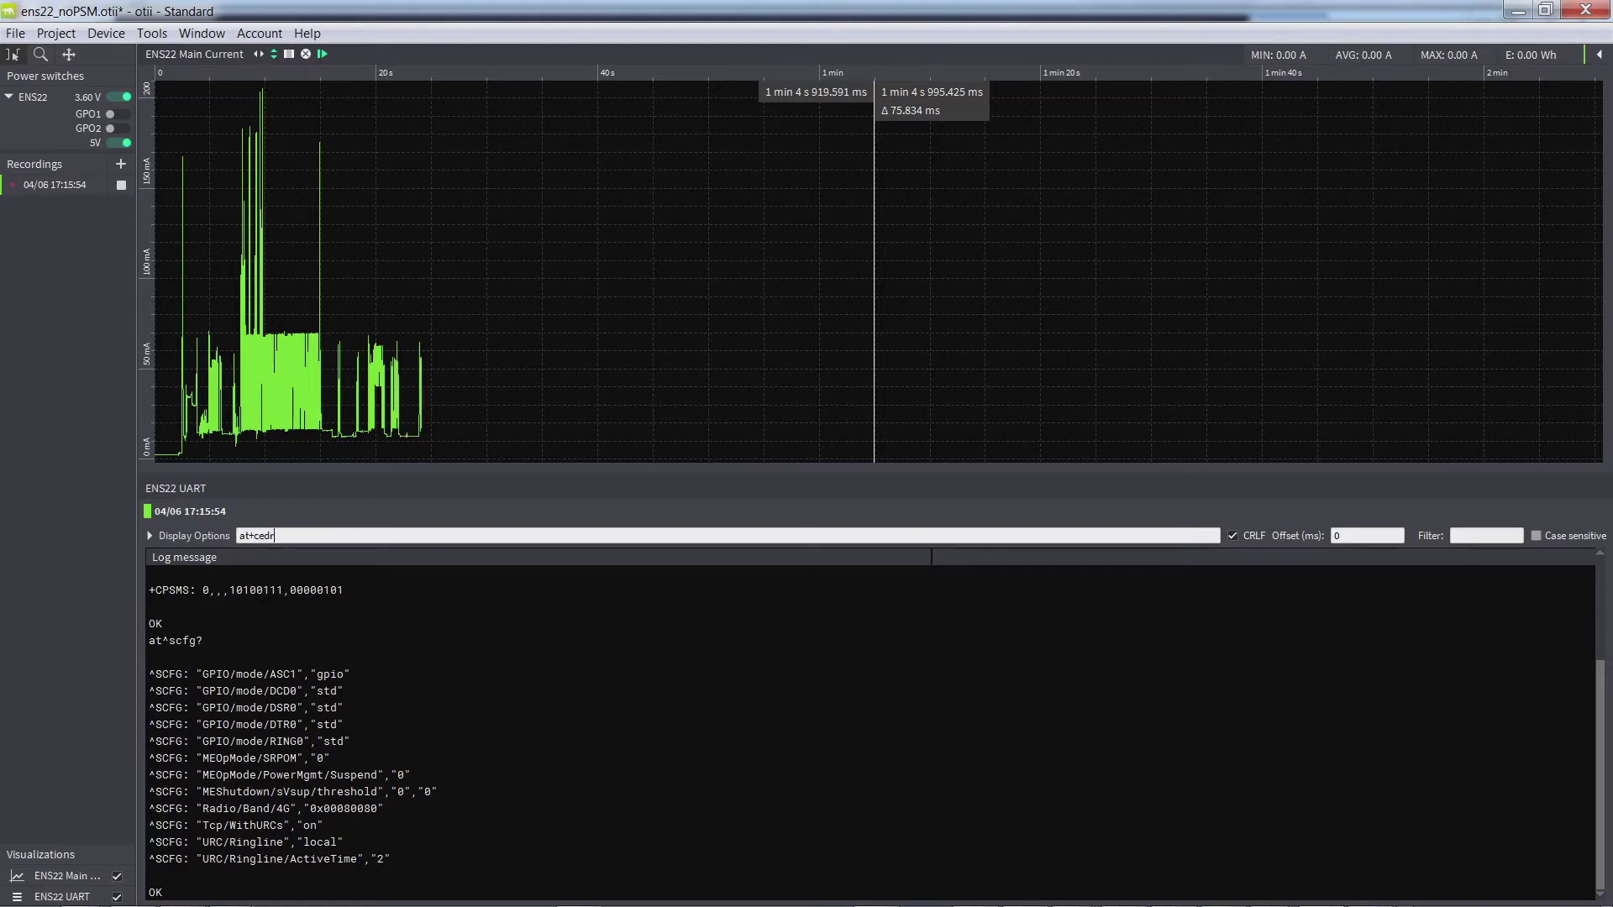
type("xrdp")
key("Return")
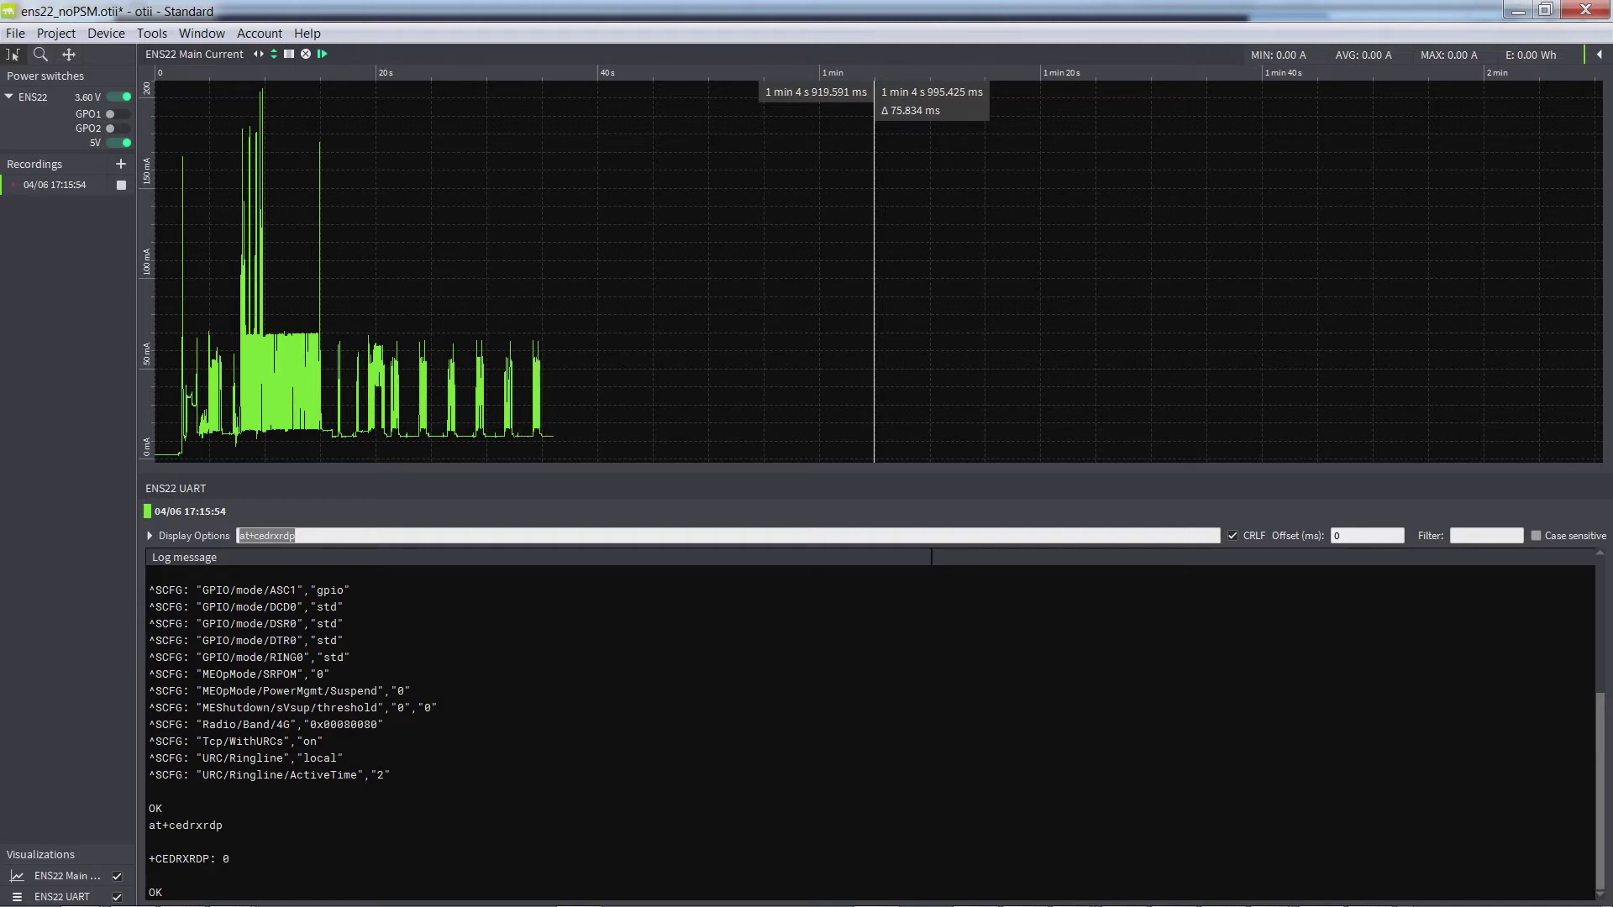
key("Return")
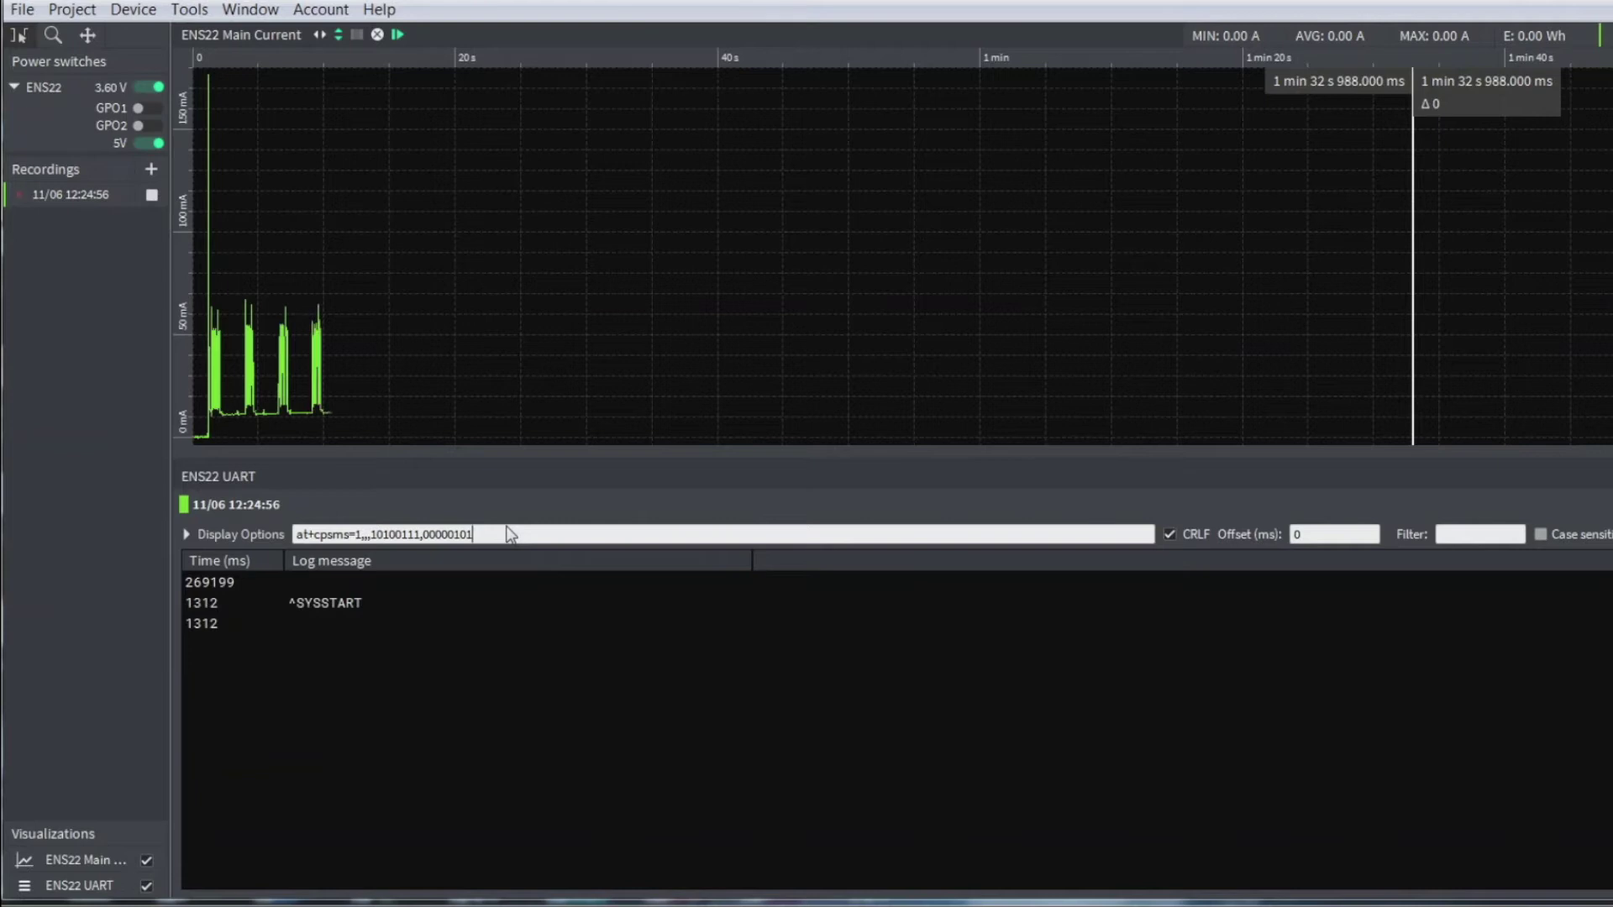
Enable PSM by sending at+cpsms=1,,,10100111,00000101 and measure the current over about 10 s after the signalling peak and about 18 s of idle.
key("Return")
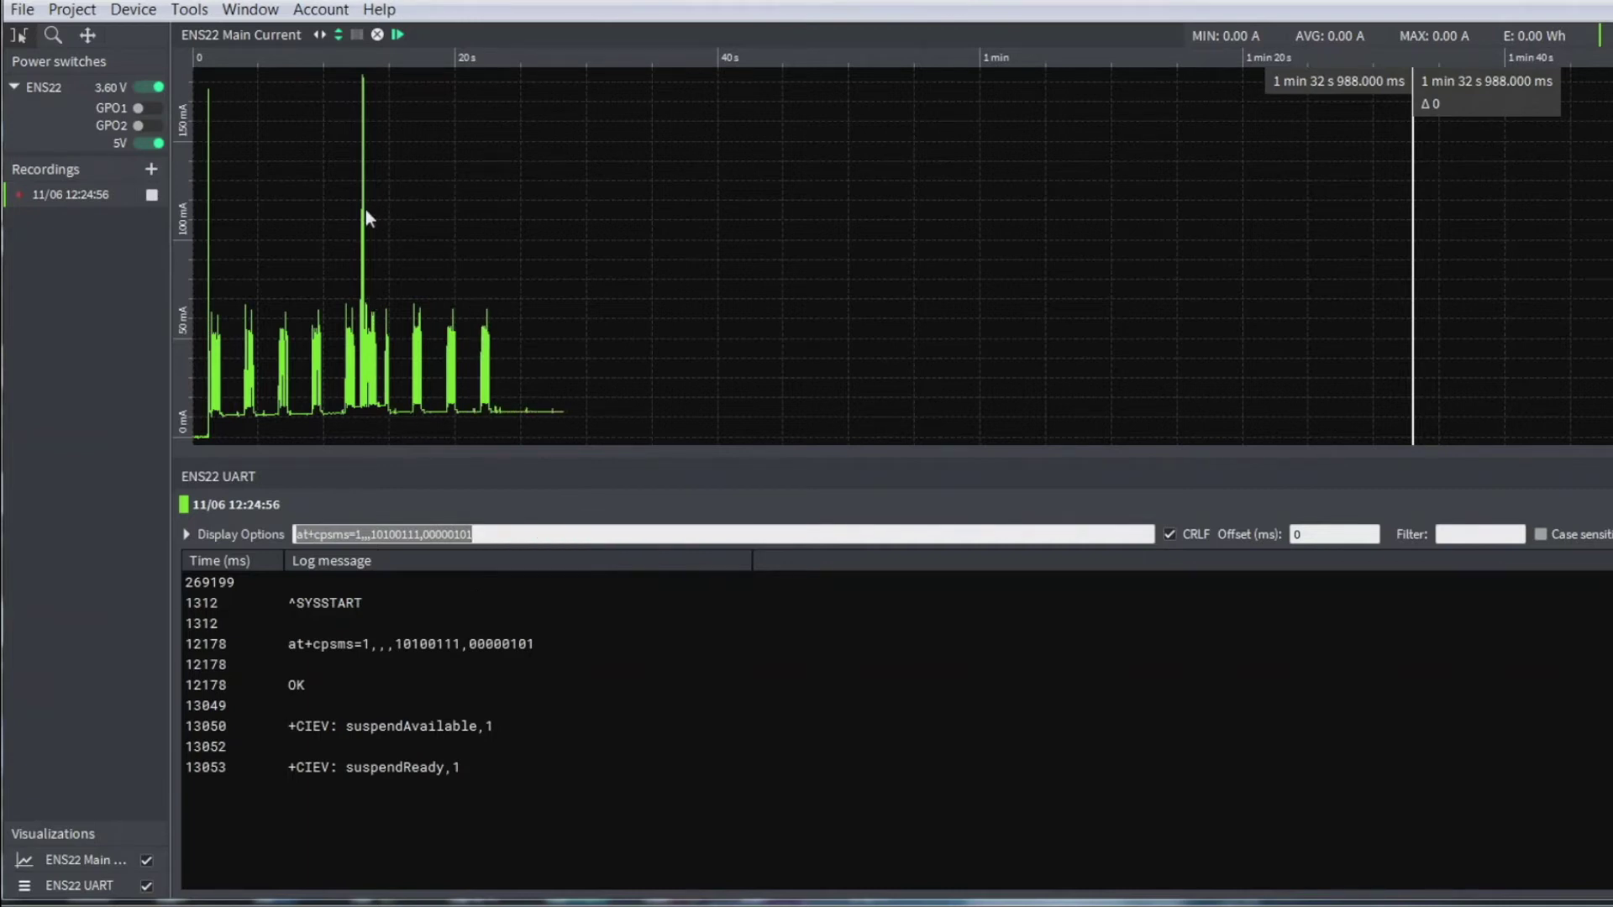
left_click_drag(369, 240, 497, 252)
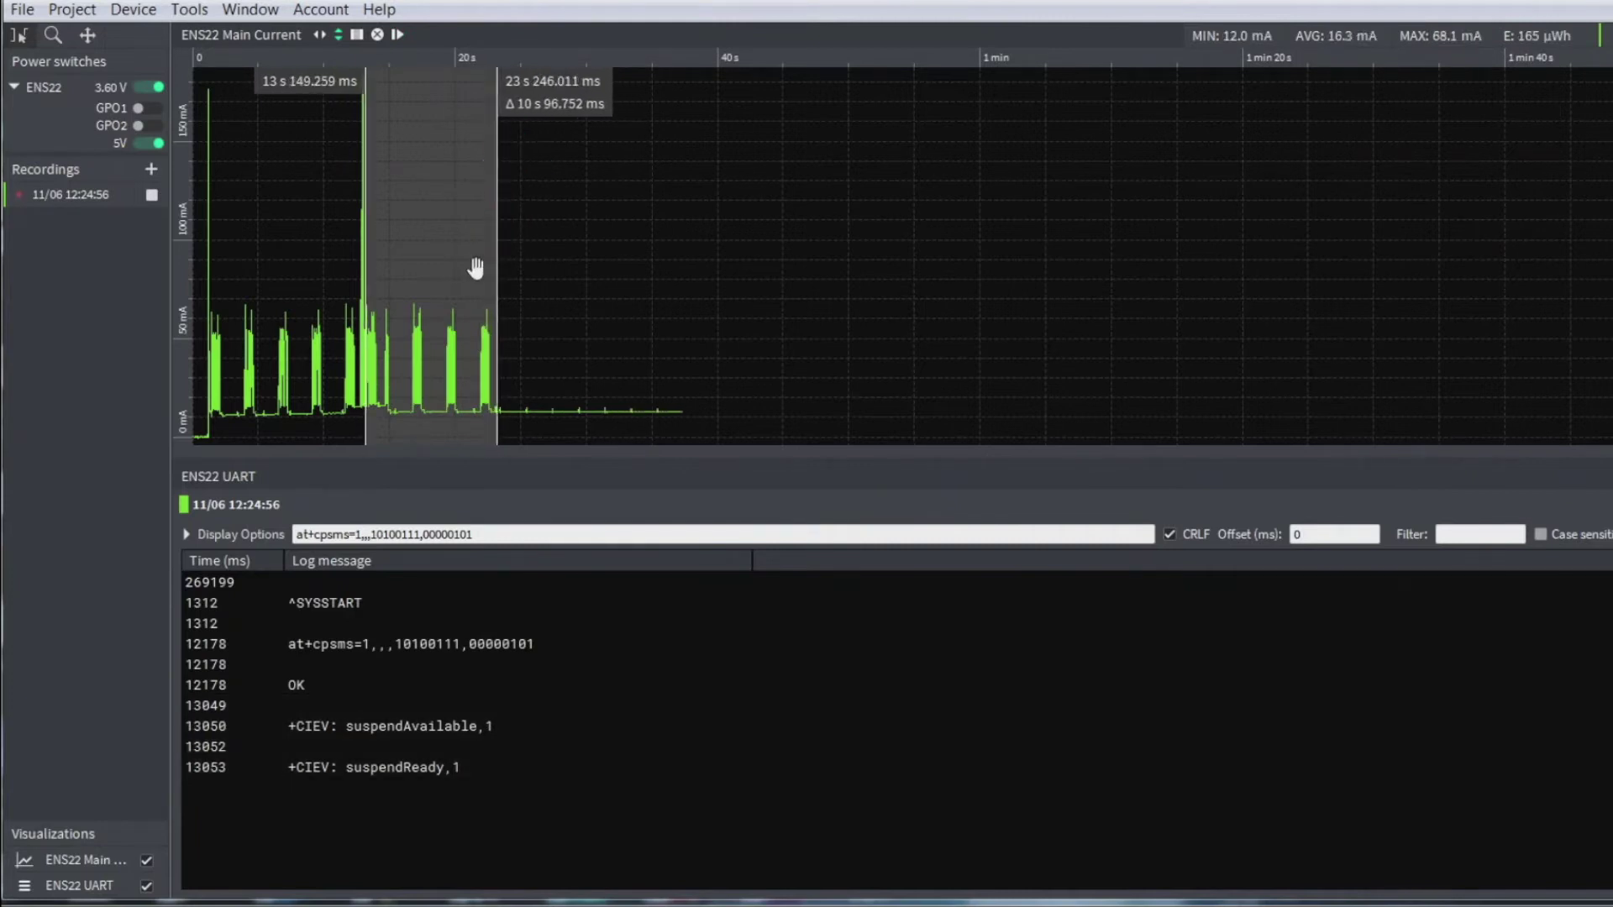
mouse_move(439, 322)
left_mouse_down()
mouse_move(612, 324)
mouse_move(723, 288)
mouse_move(780, 300)
left_mouse_up()
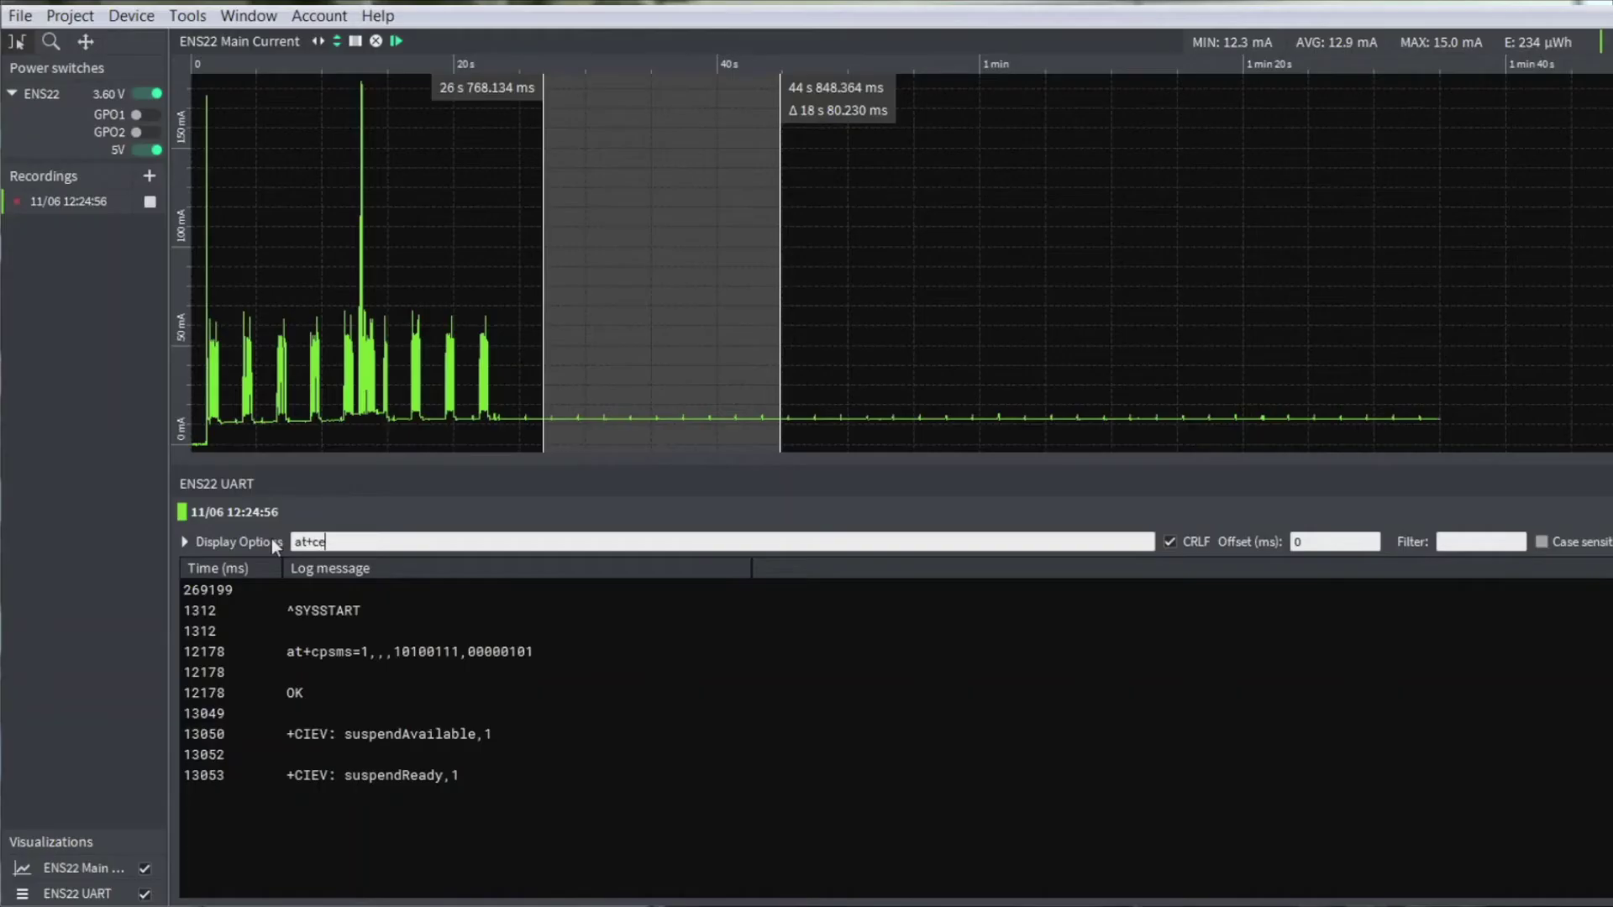
Set registration reporting with at+cereg=5 and query the network registration and granted timers with at+cereg?
type("reg=5")
key("Return")
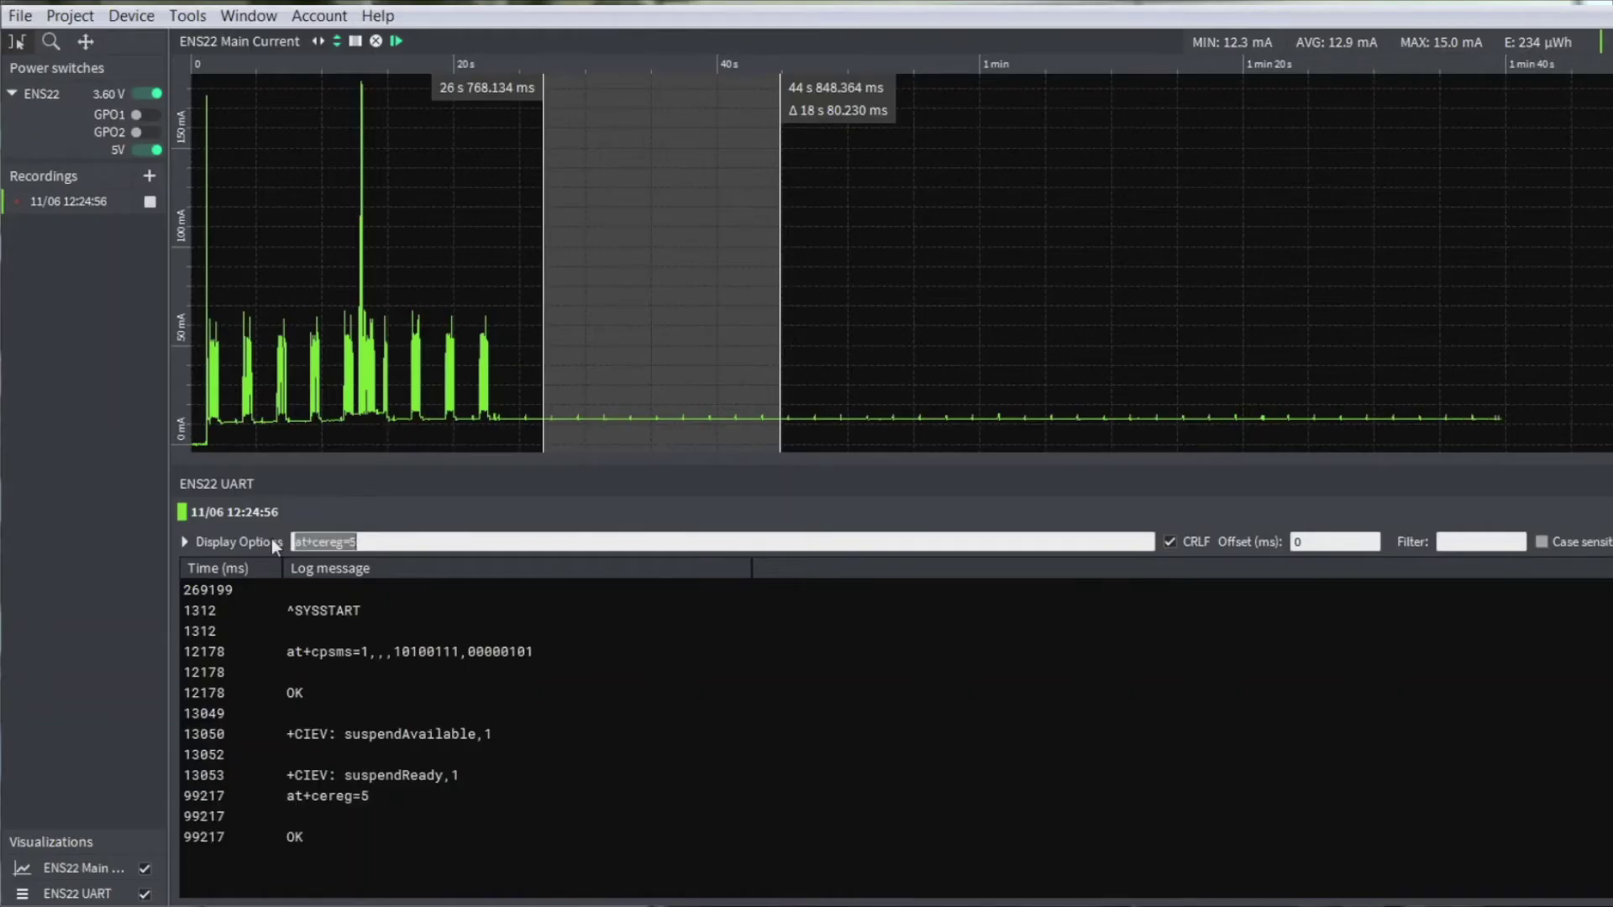
key("BackSpace")
key("BackSpace")
key("BackSpace")
key("BackSpace")
key("BackSpace")
type("reg?")
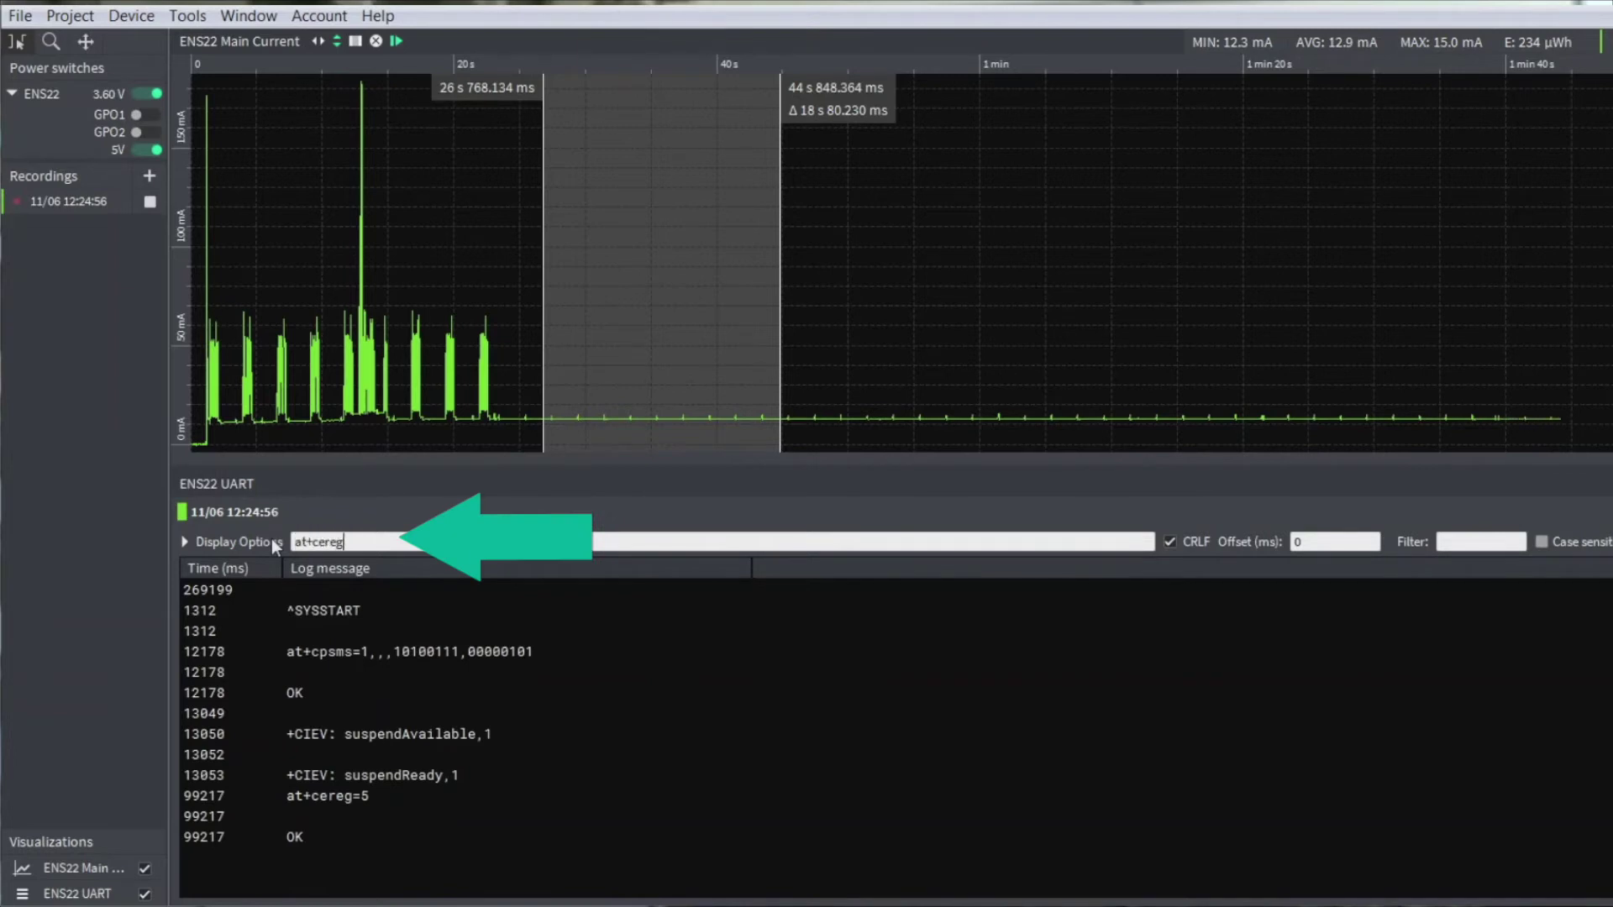
key("Return")
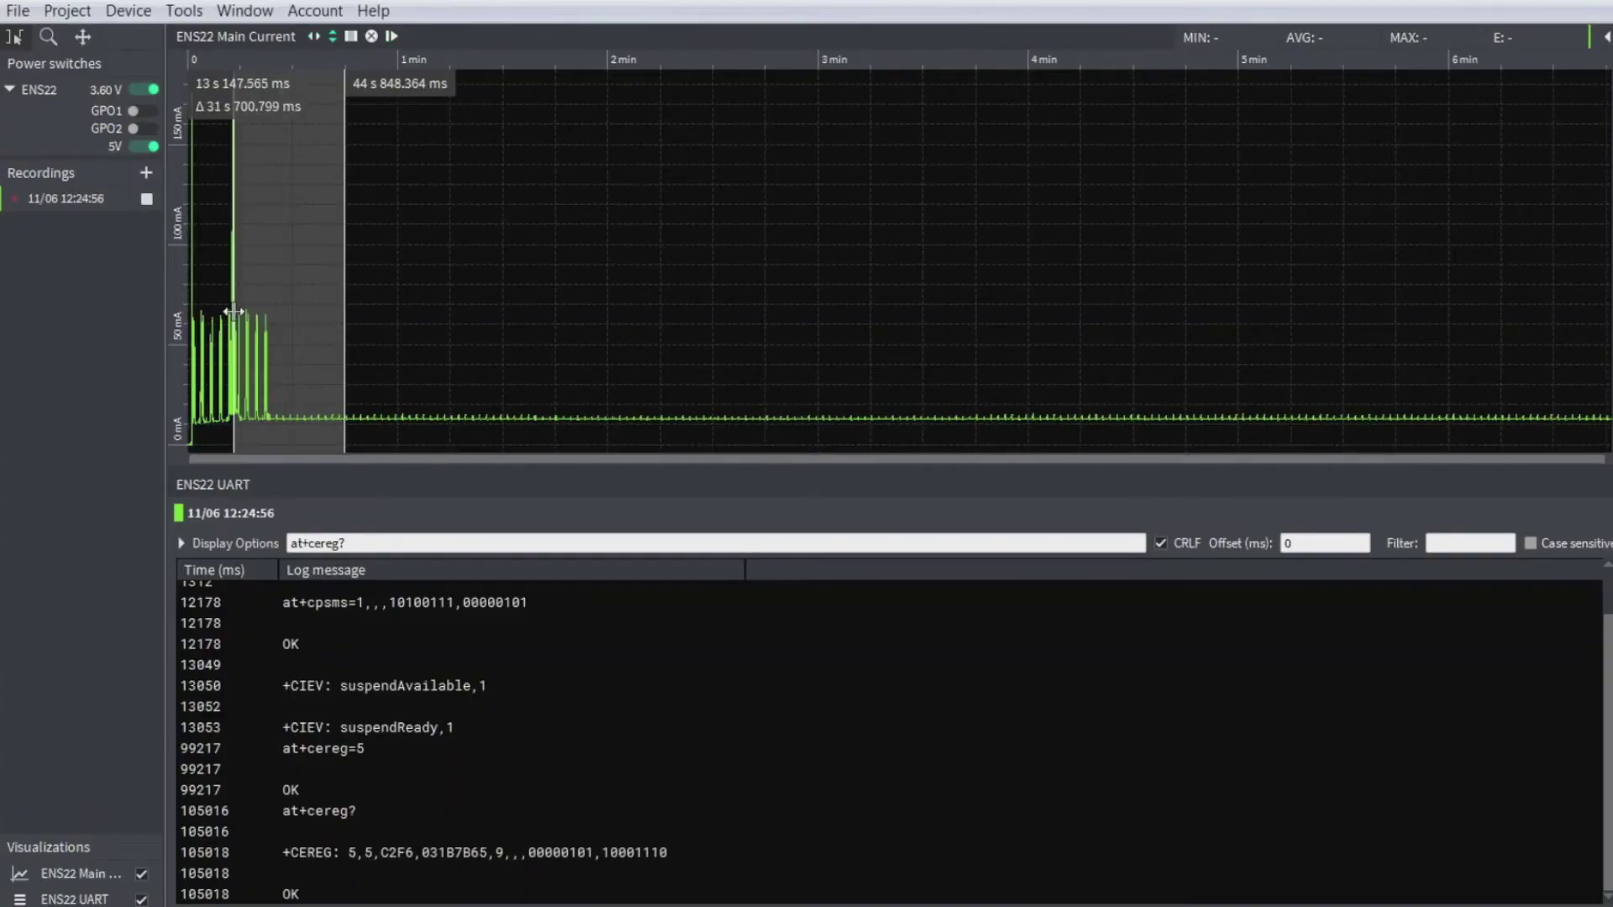
Measure the ENS22 current over about 7 minutes, from the signalling peak through the long idle stretch.
left_click_drag(345, 312, 1597, 324)
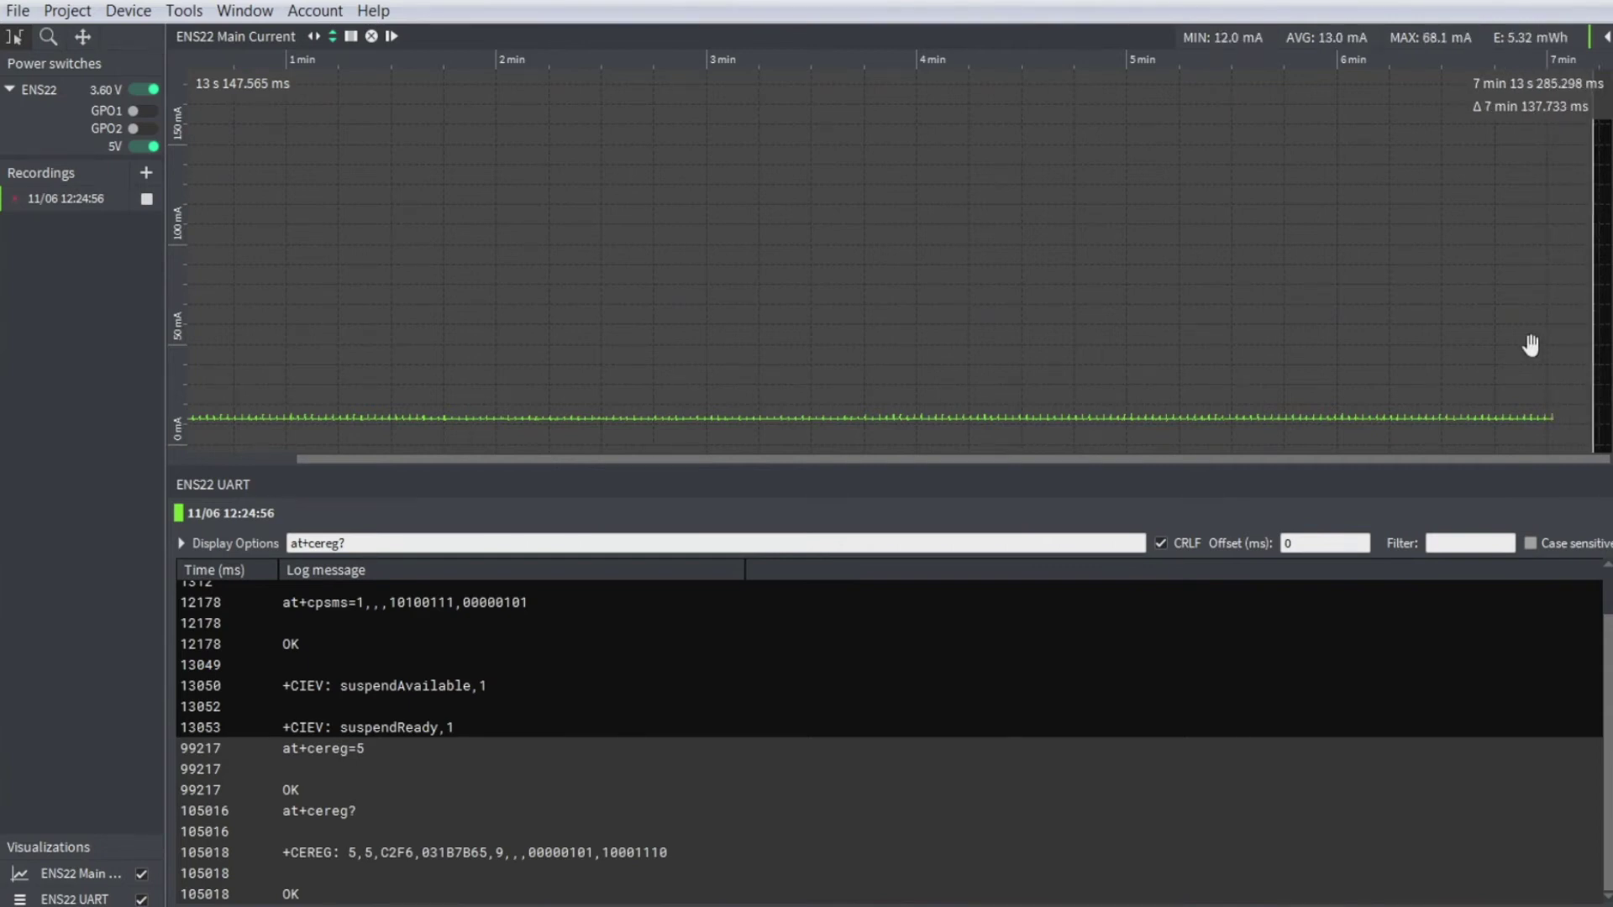
scroll(930, 302, "down", 1)
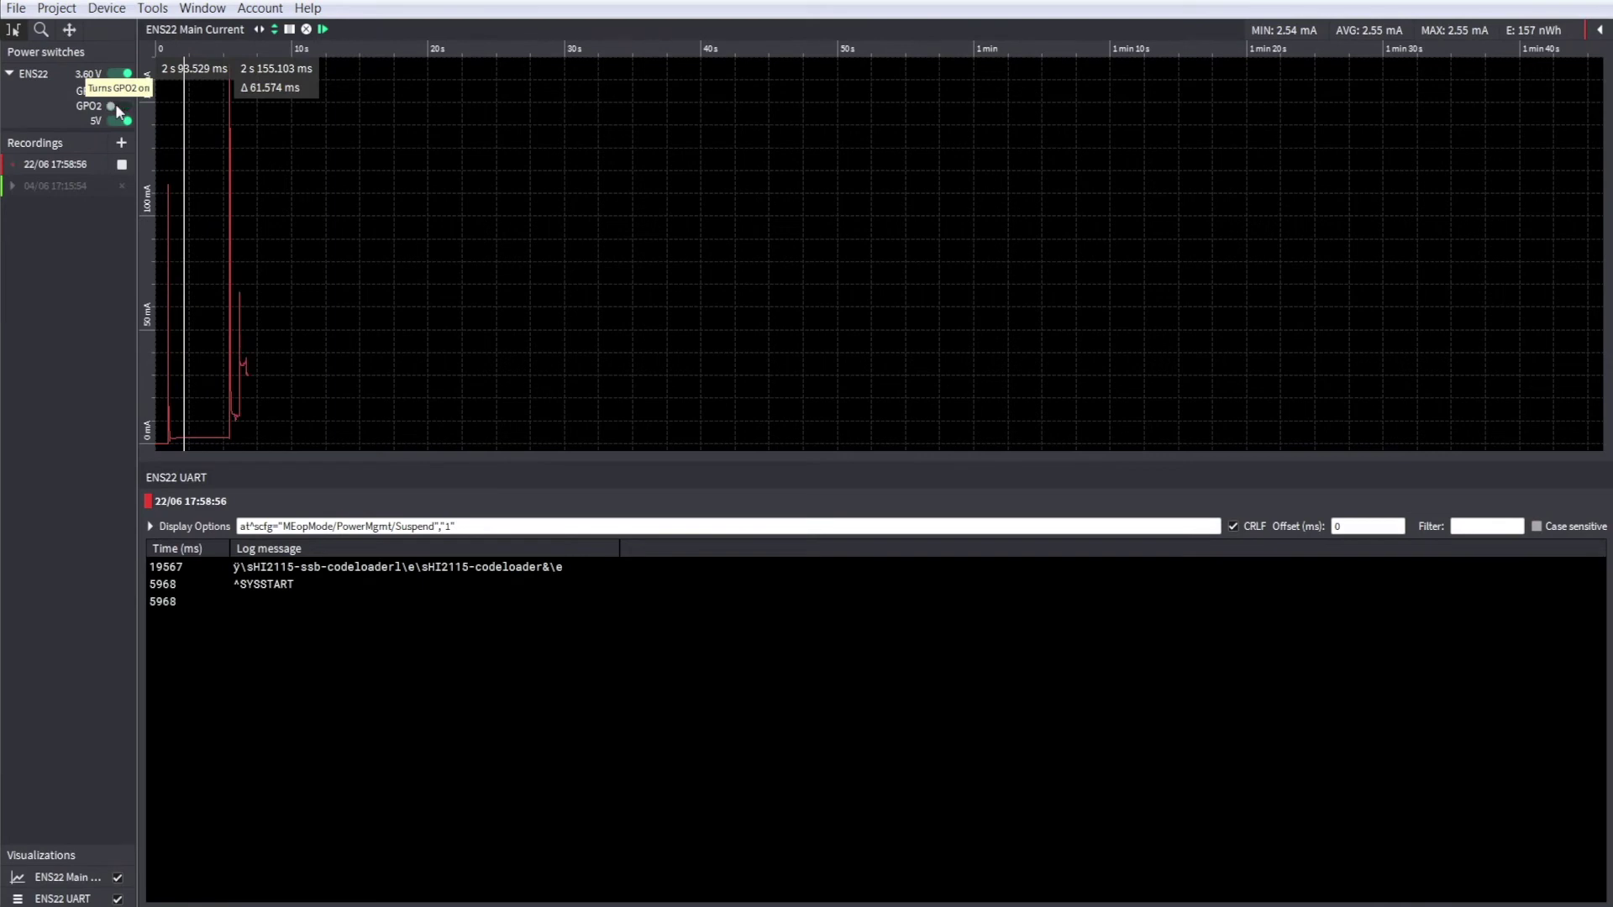
Enable suspend mode by sending at^scfg="MEopMode/PowerMgmt/Suspend","1" and switch on GPO1.
key("Return")
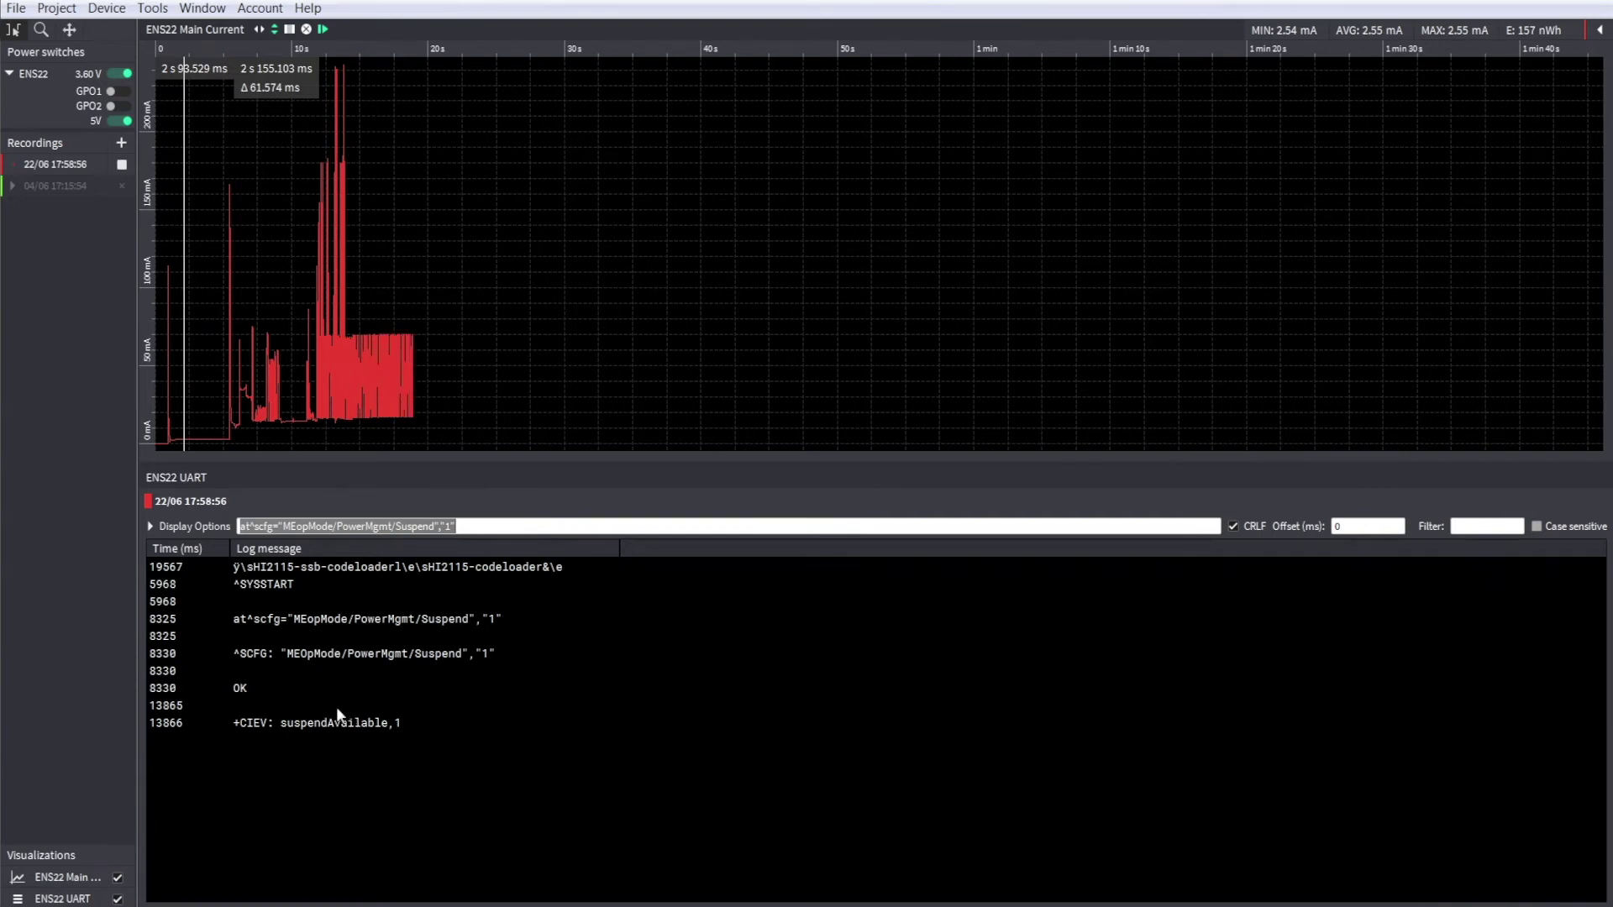
left_click(111, 91)
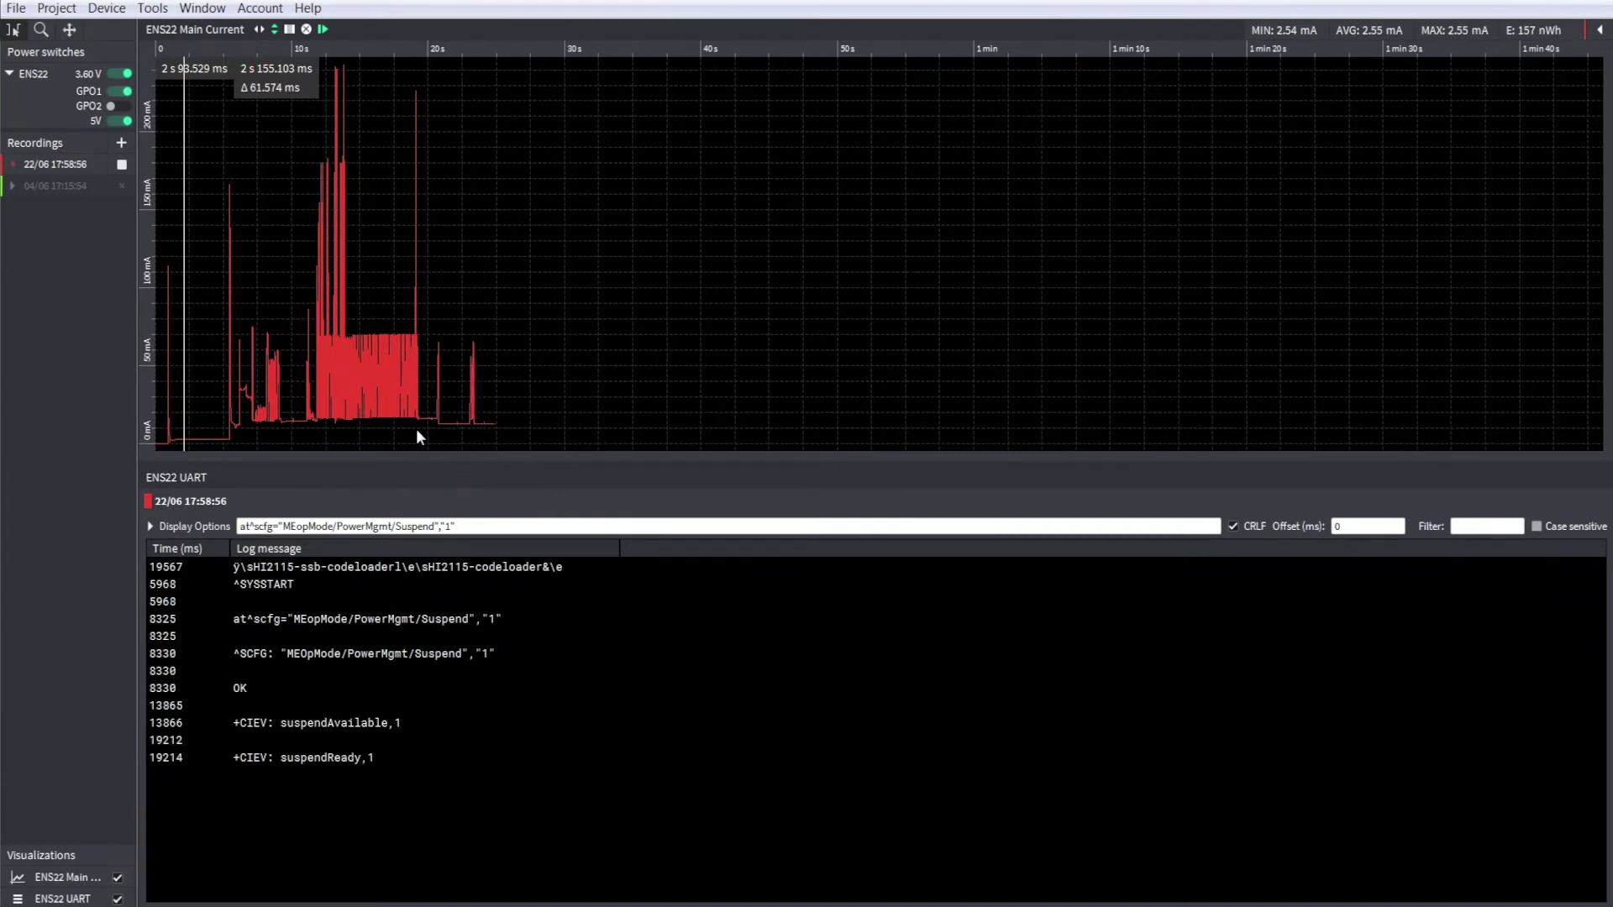
Measure the current over about 10 s after suspendReady, and over an equally long window in the suspended stretch.
left_click_drag(416, 430, 555, 425)
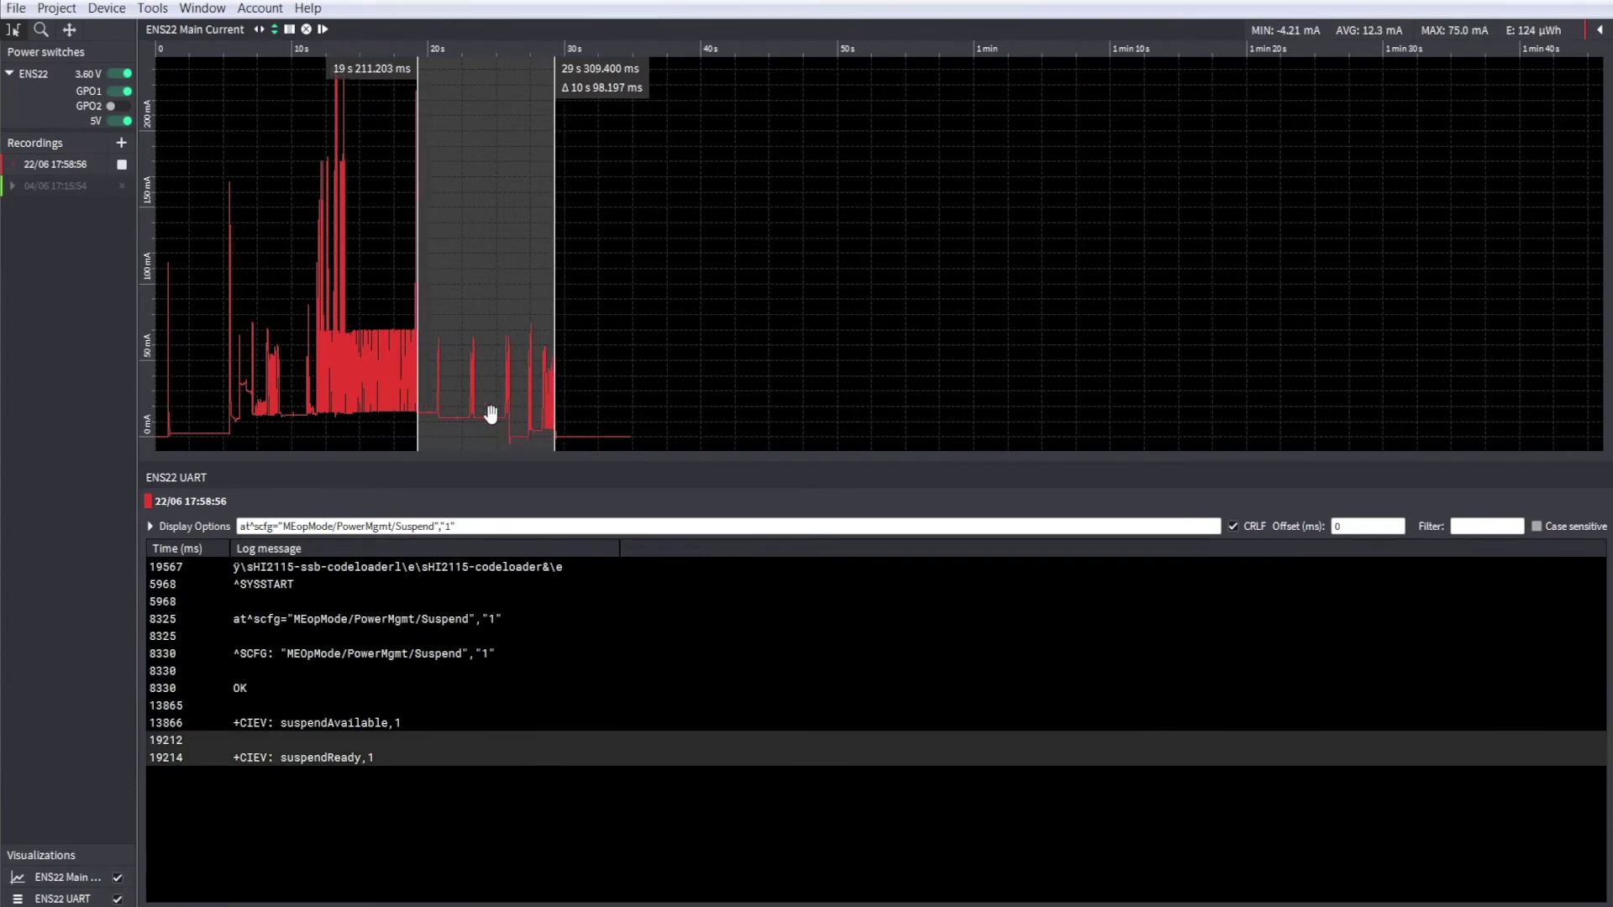
left_click_drag(491, 414, 667, 412)
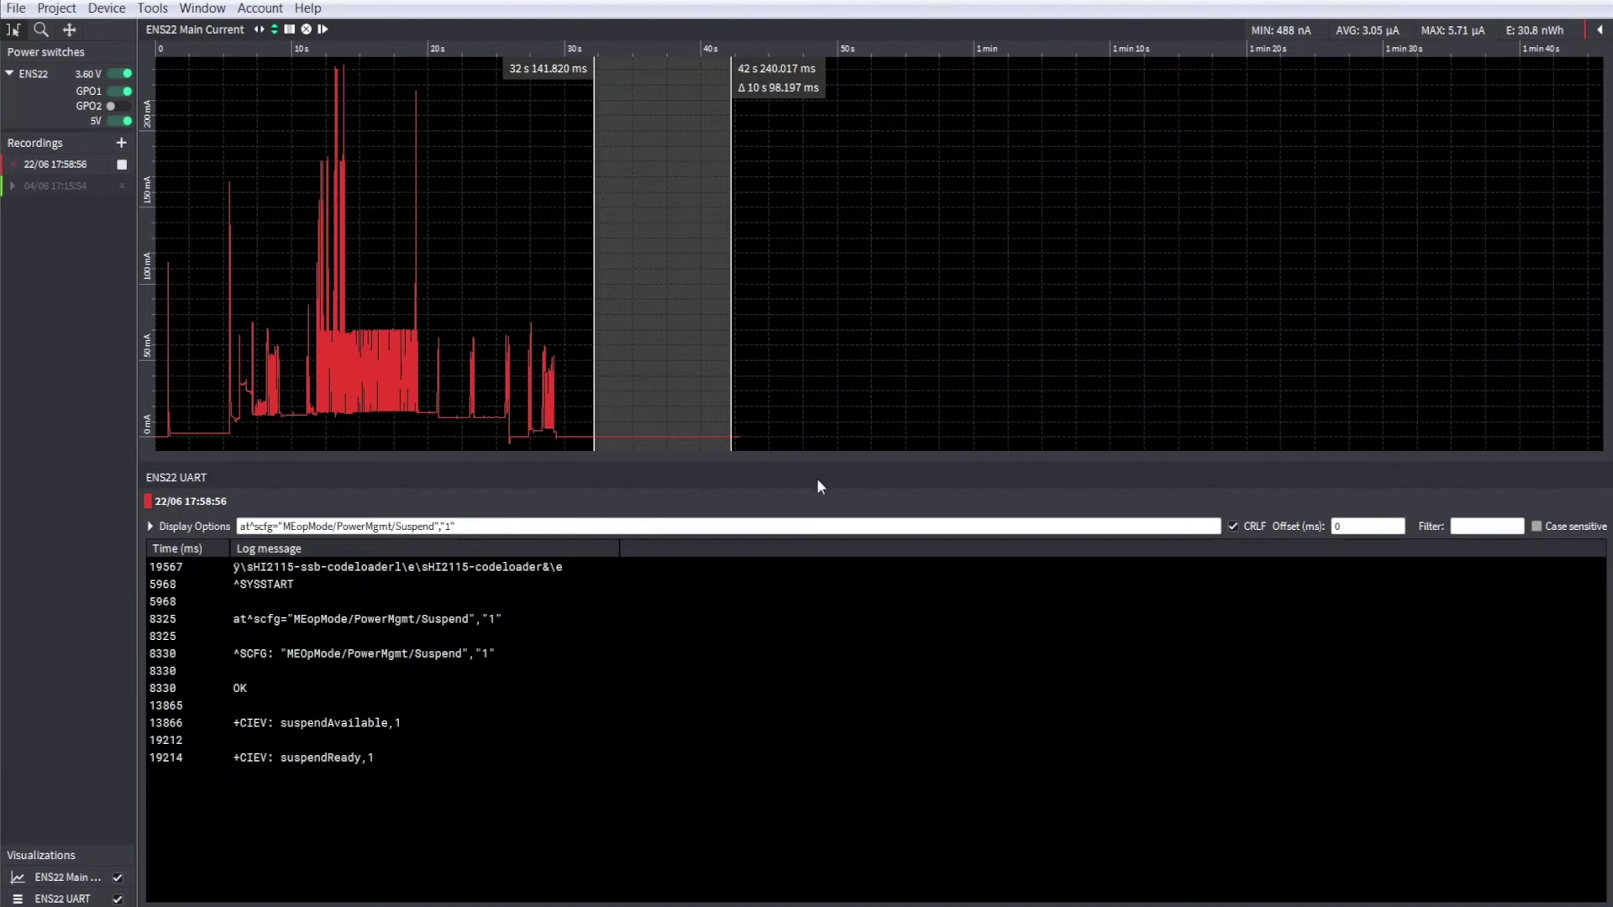
right_click(53, 185)
left_click(98, 200)
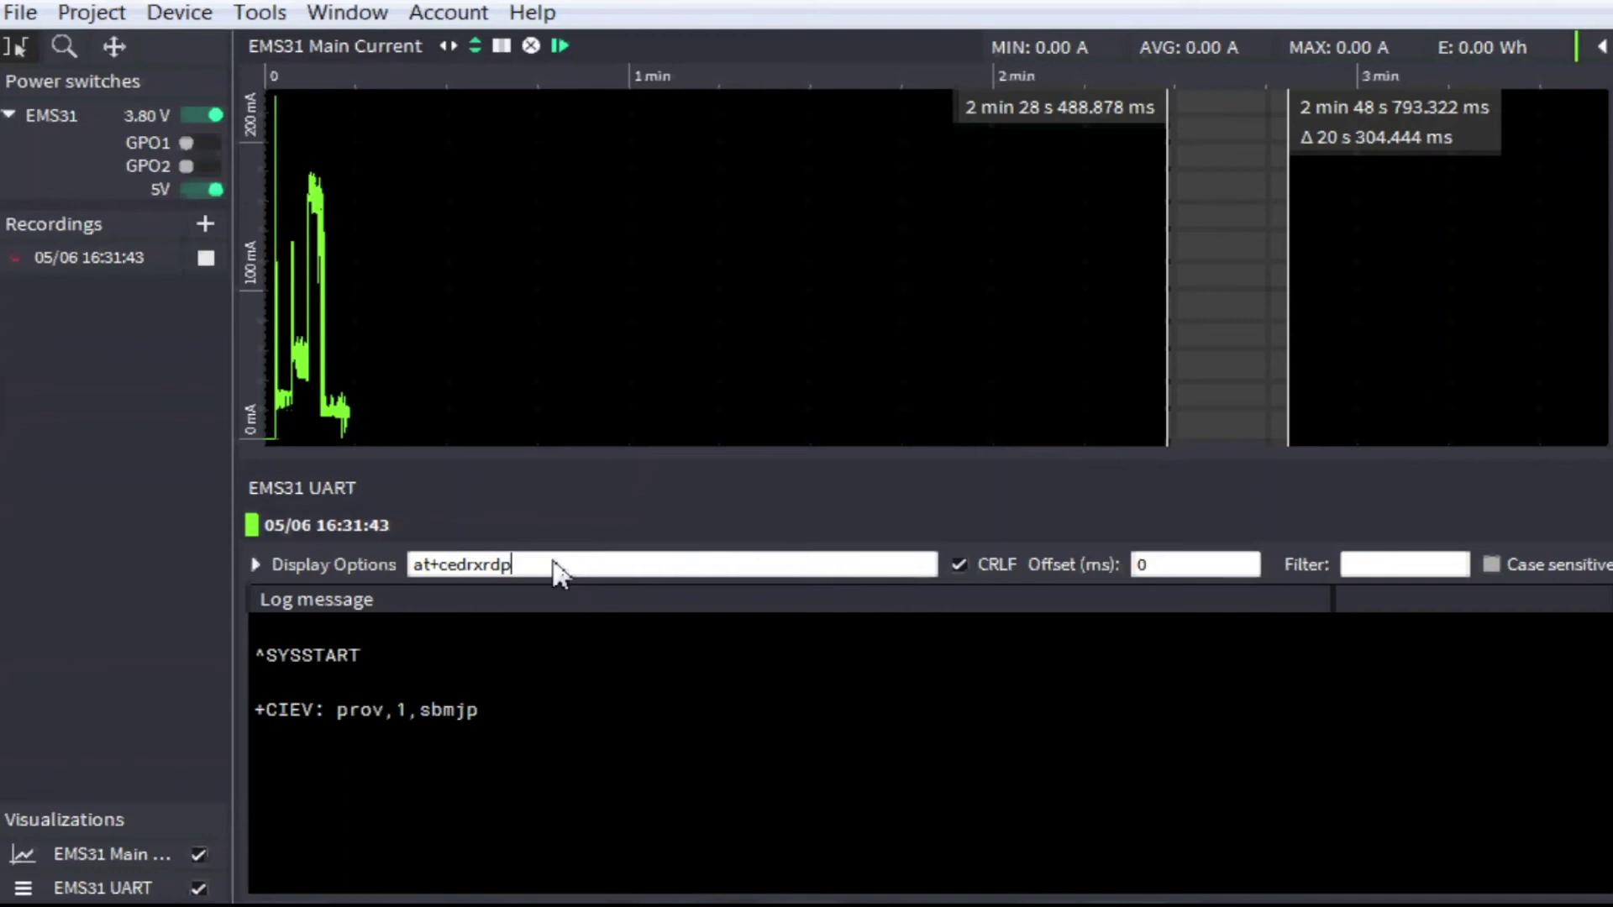
Query the EMS31's eDRX parameters with at+cedrxrdp and set its registration reporting with at+cereg=4.
key("Return")
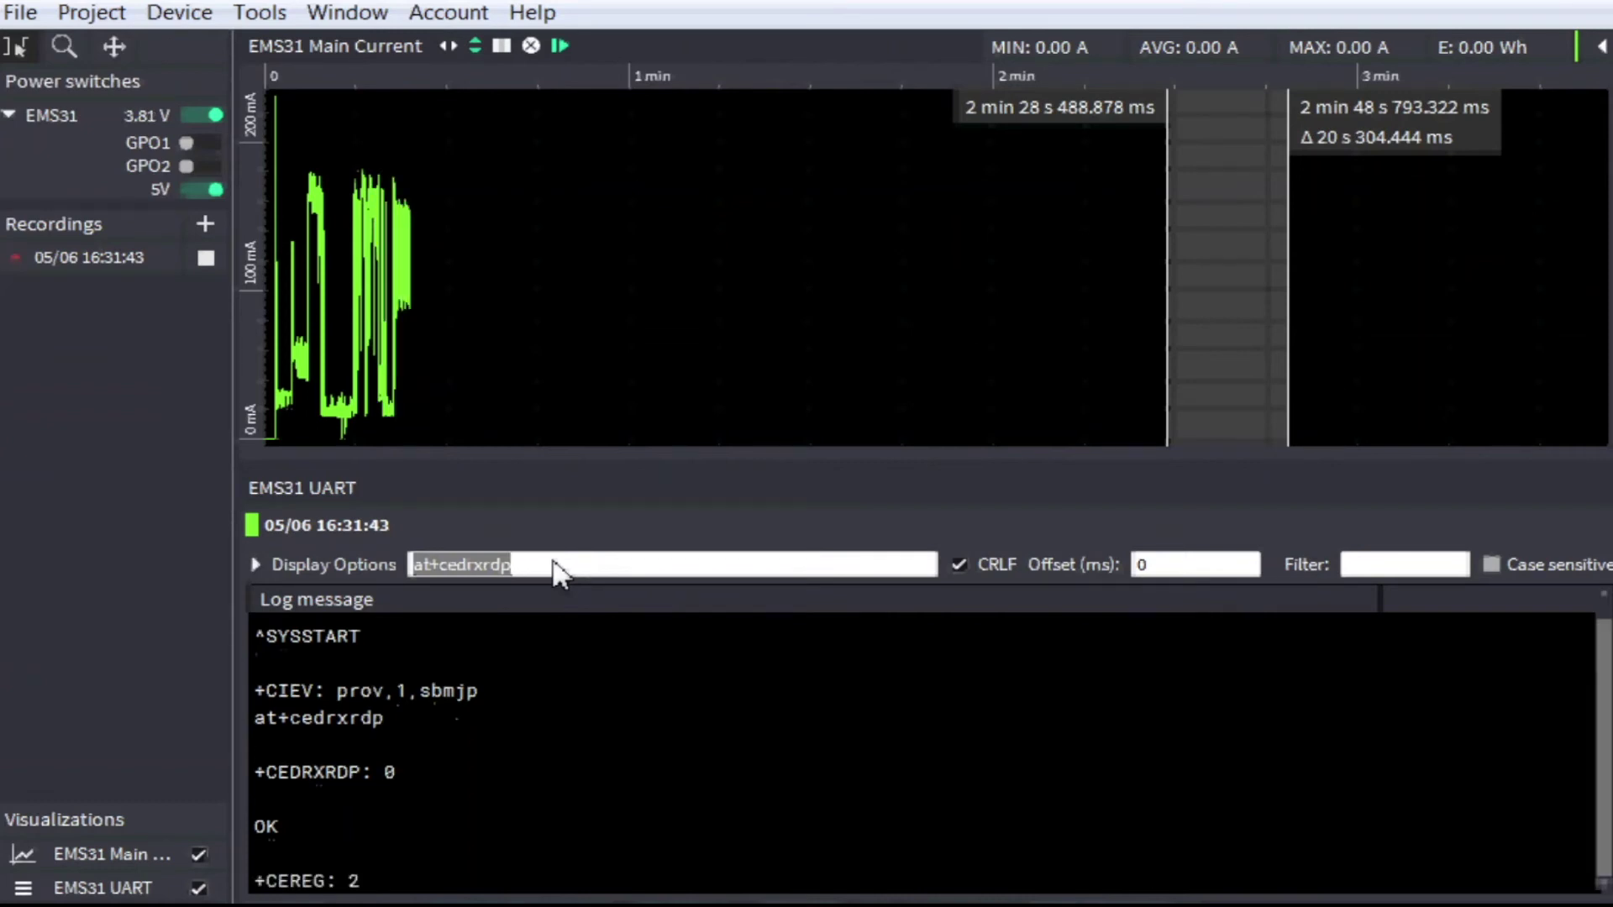
type("at+cer")
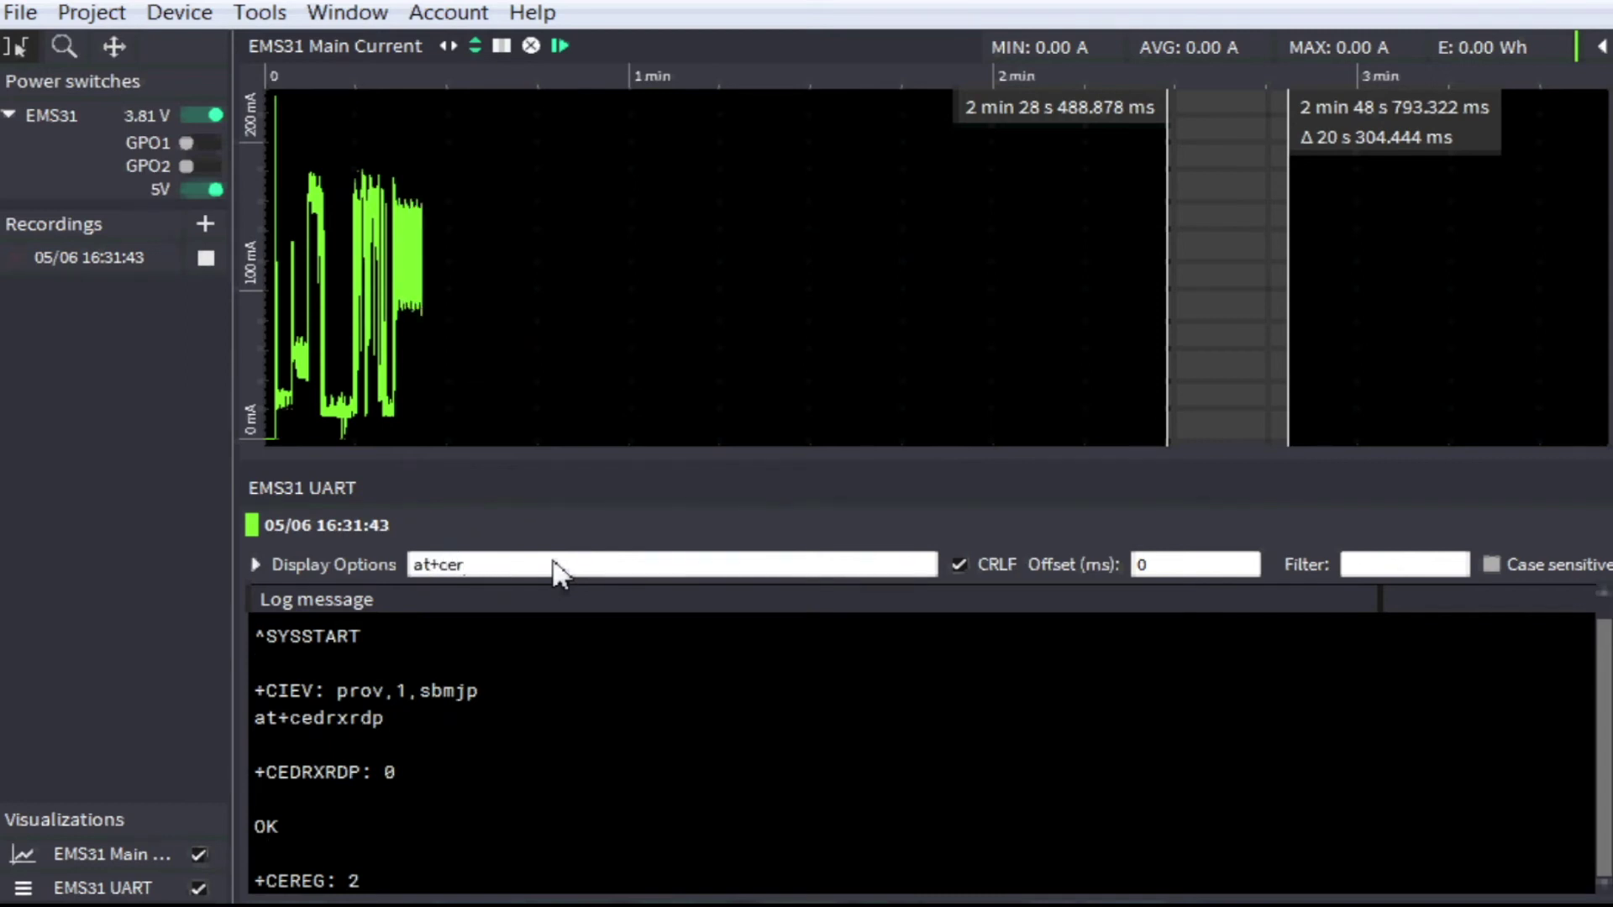
type("eg=4")
key("Return")
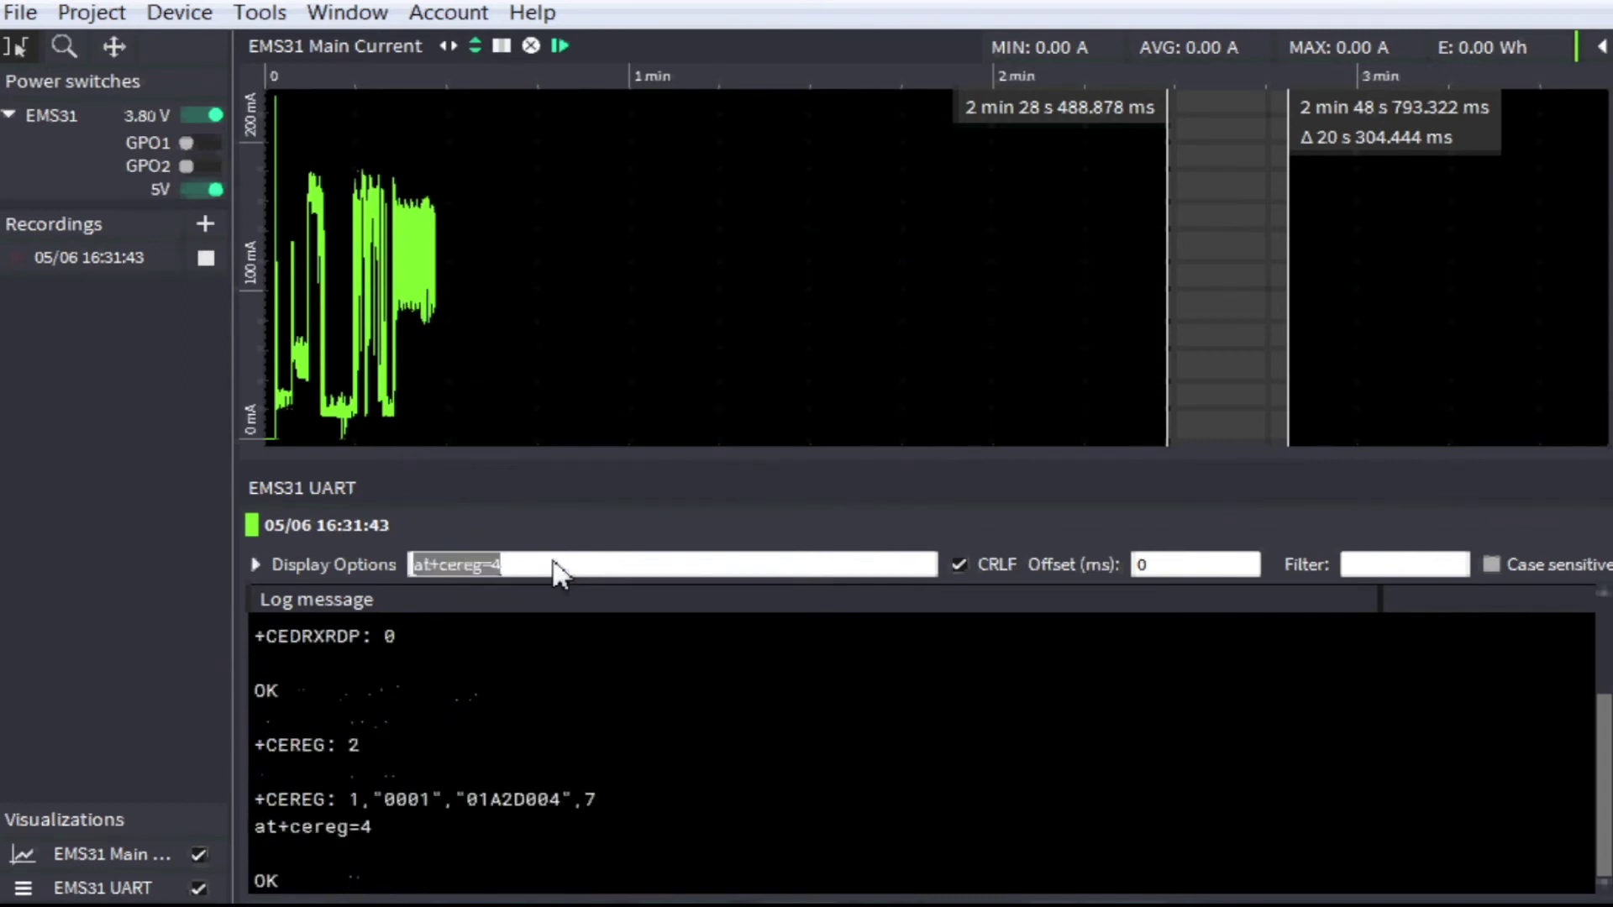
Query the EMS31's registration and granted timers with at+cereg? and switch on GPO1.
type("at")
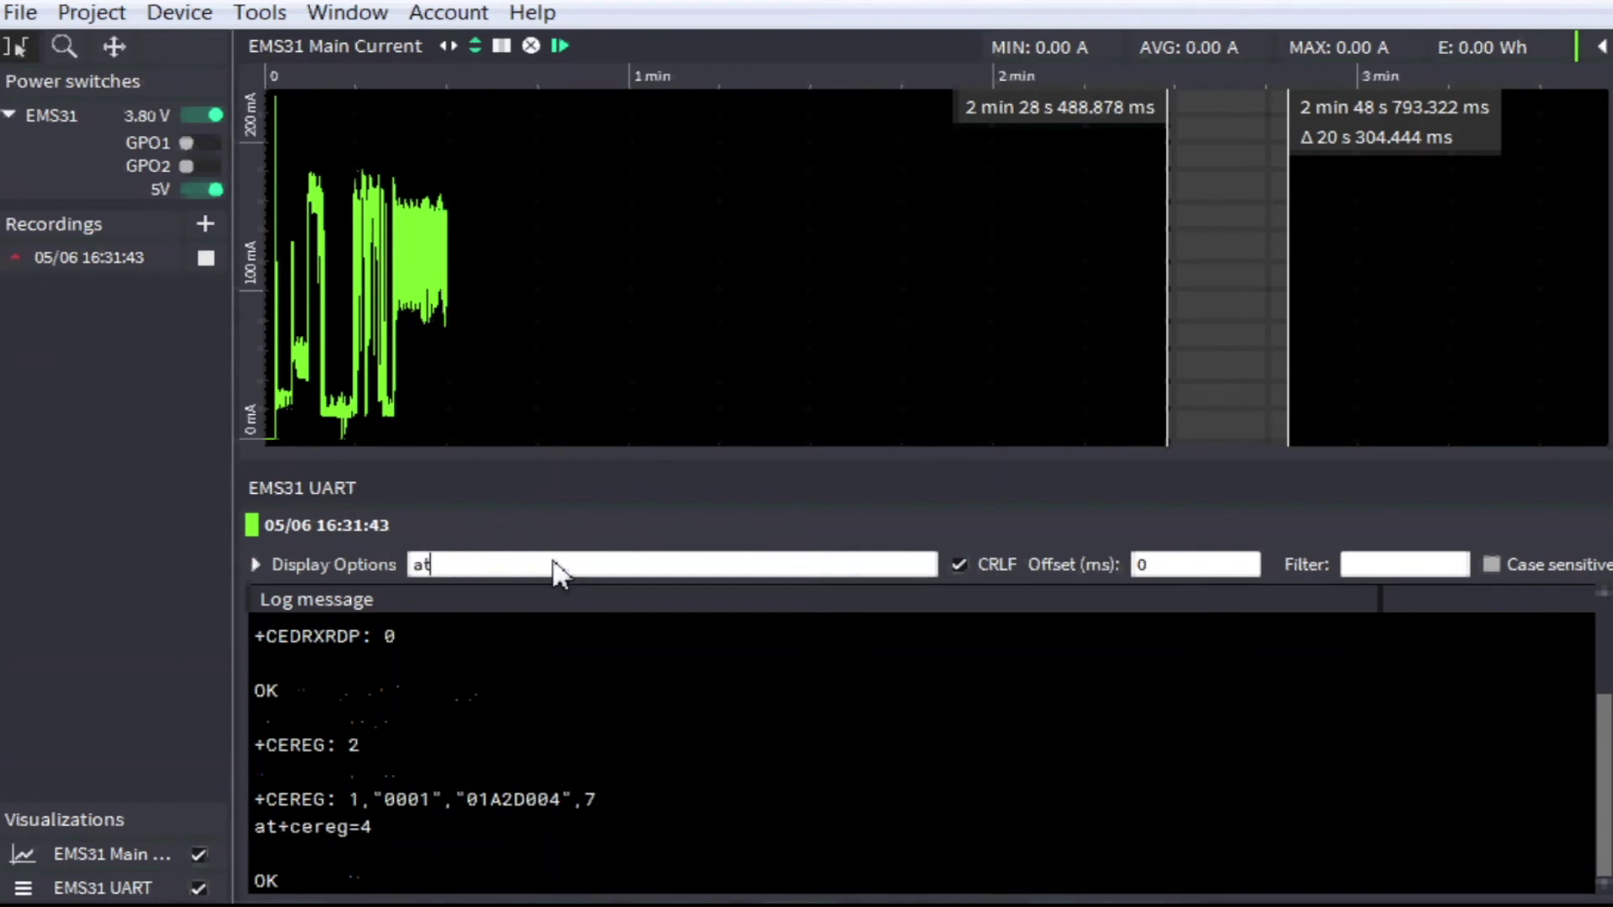
type("+cereg?")
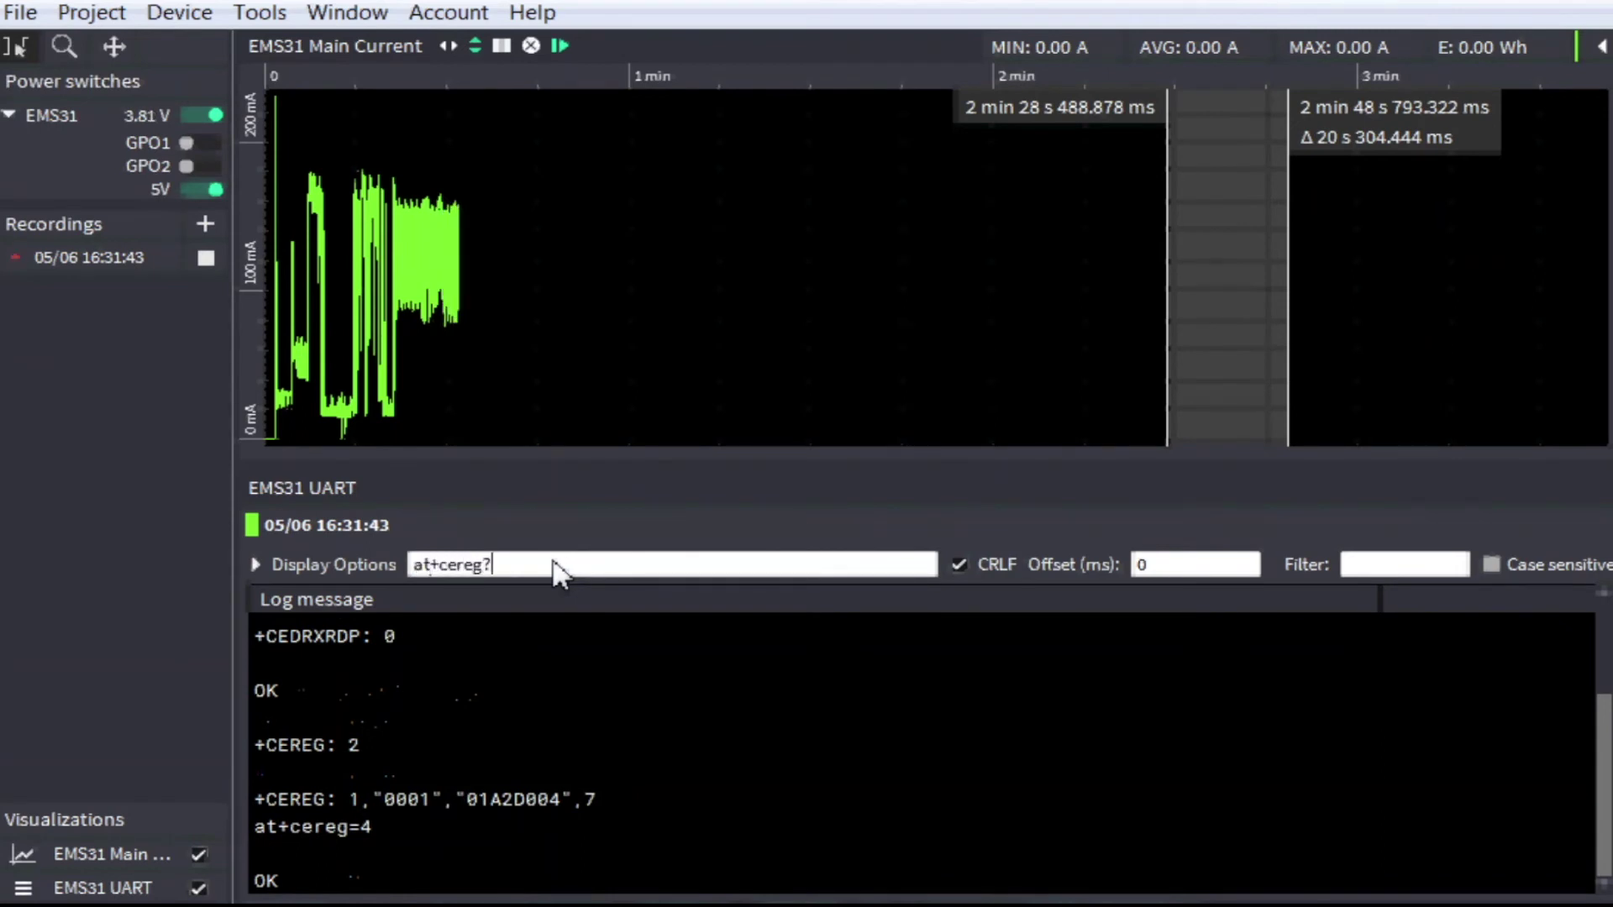
key("Return")
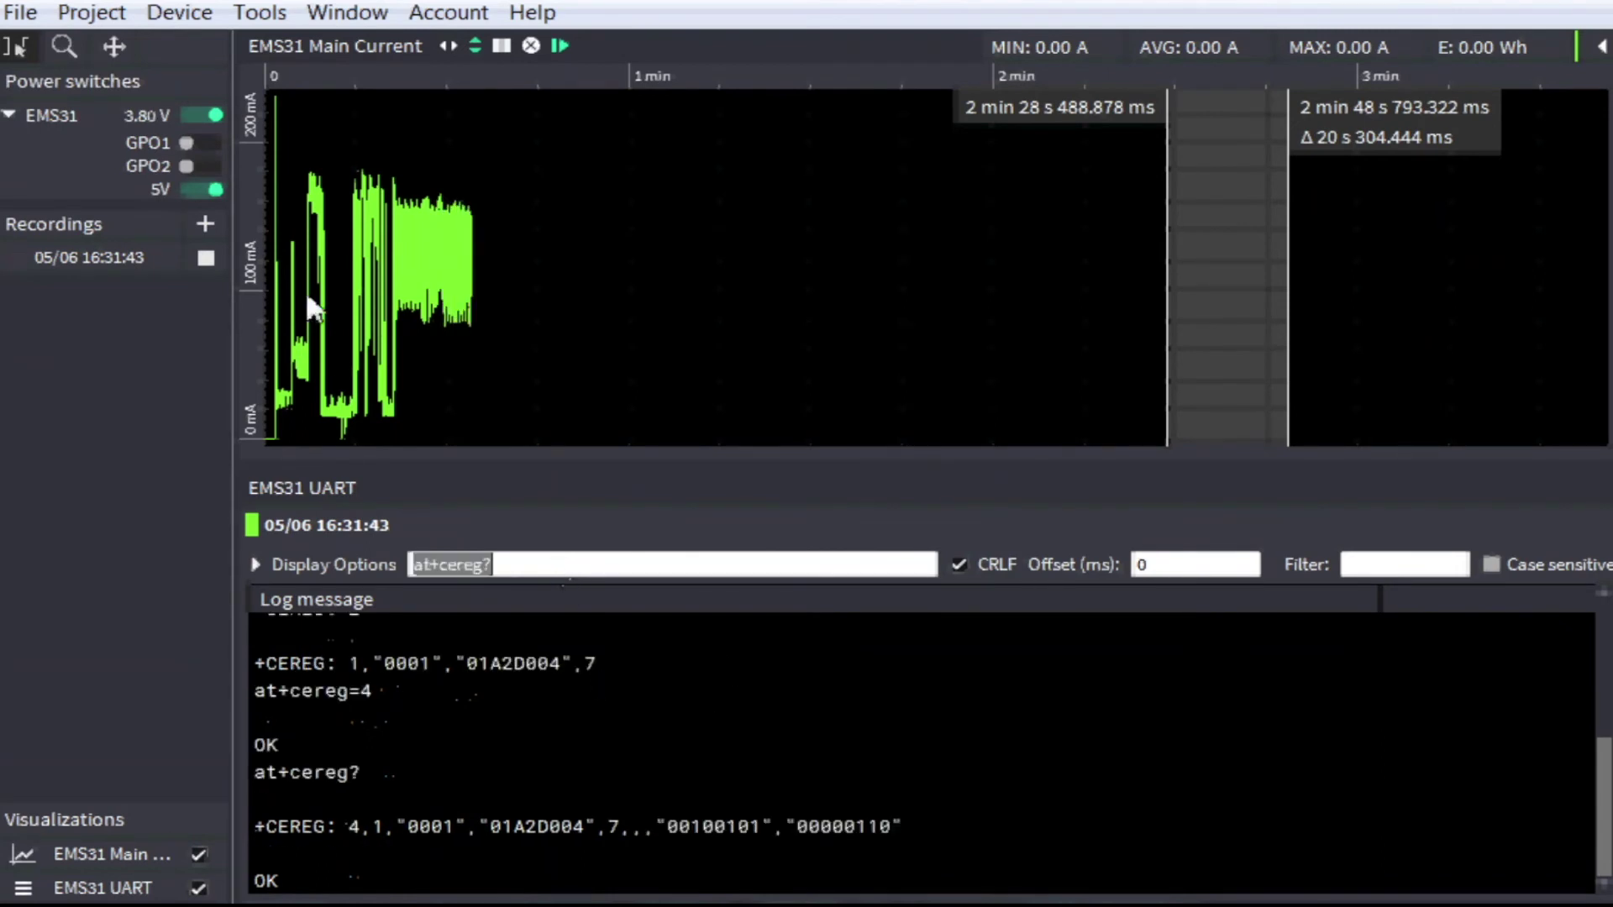
left_click(208, 143)
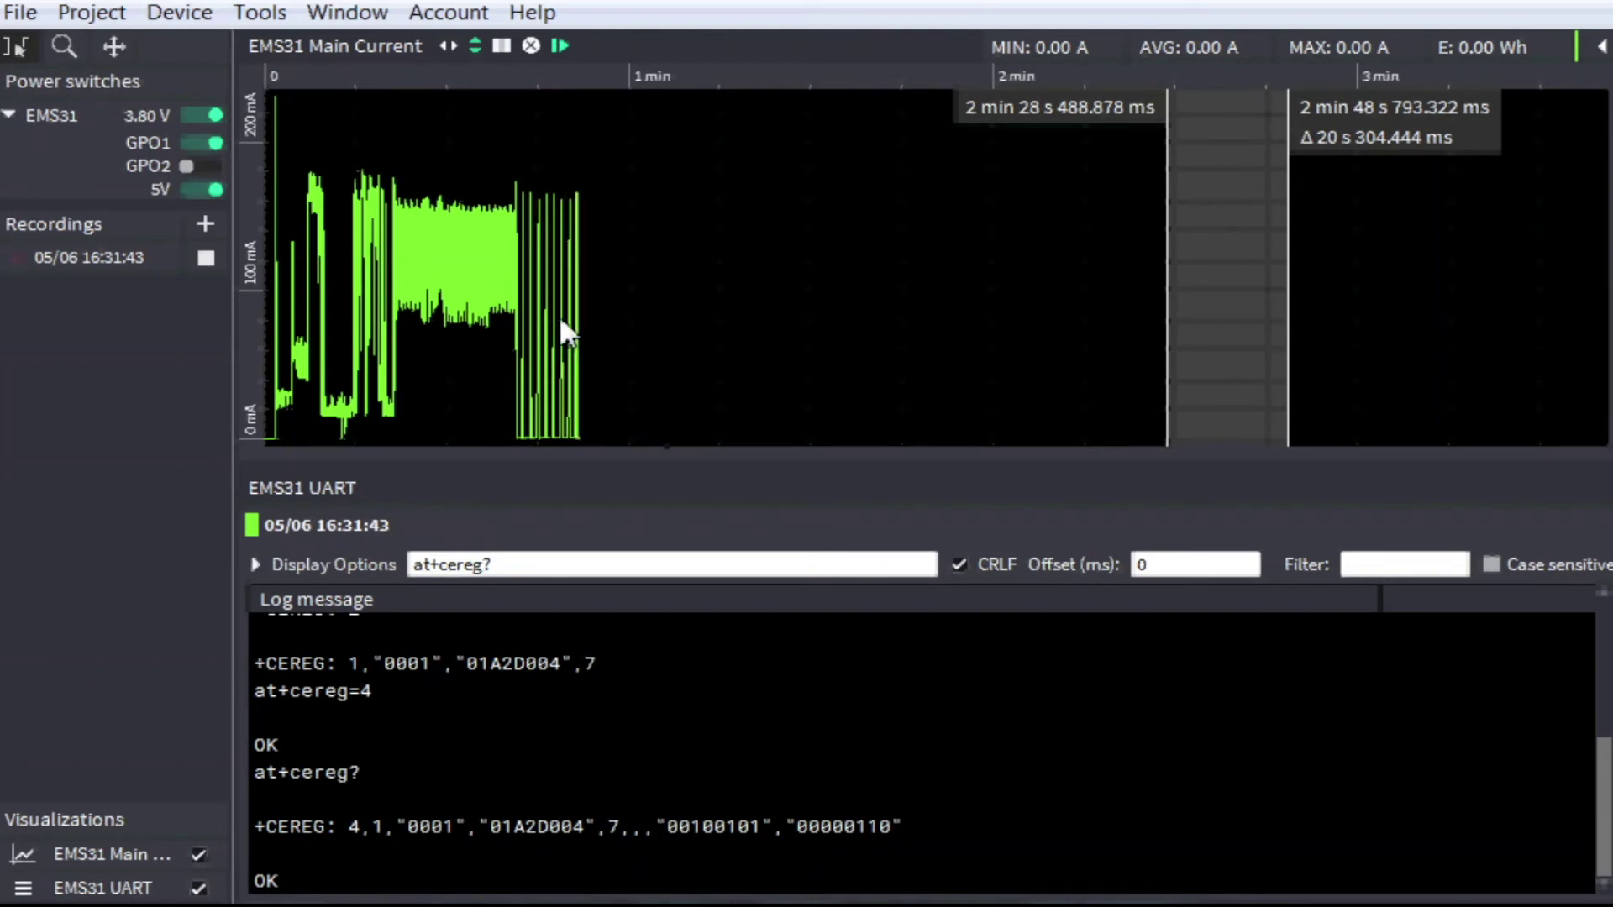
Measure the EMS31 current over about 1 s between two adjacent peaks, and over a window of about 20 s spanning many peaks.
left_click(557, 315)
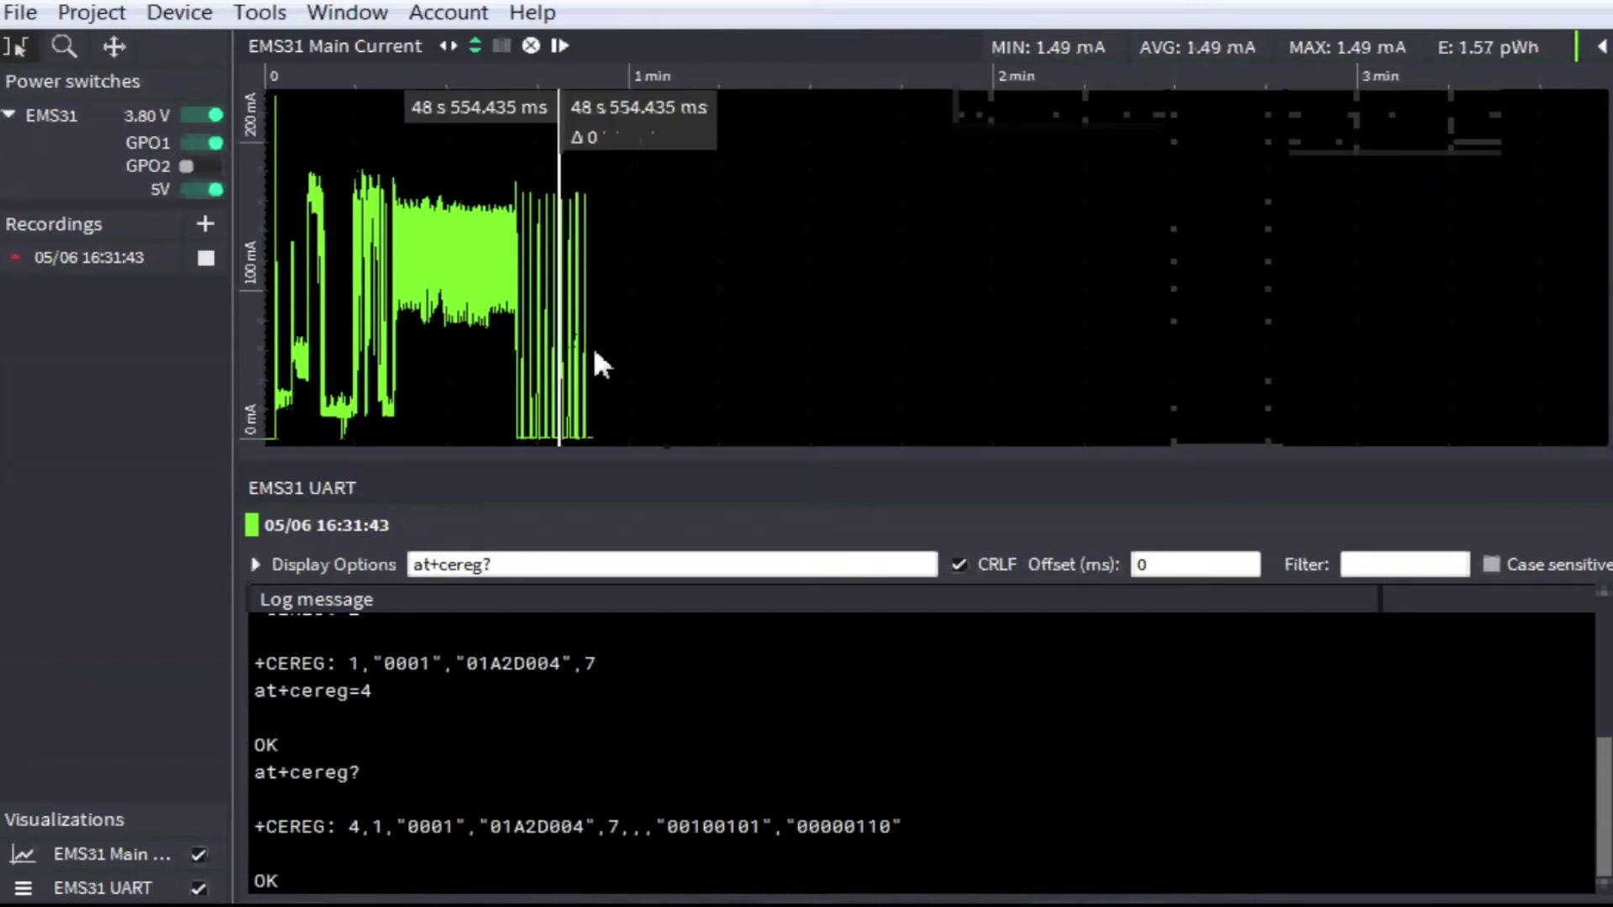
scroll(595, 352, "up", 2)
scroll(595, 354, "up", 2)
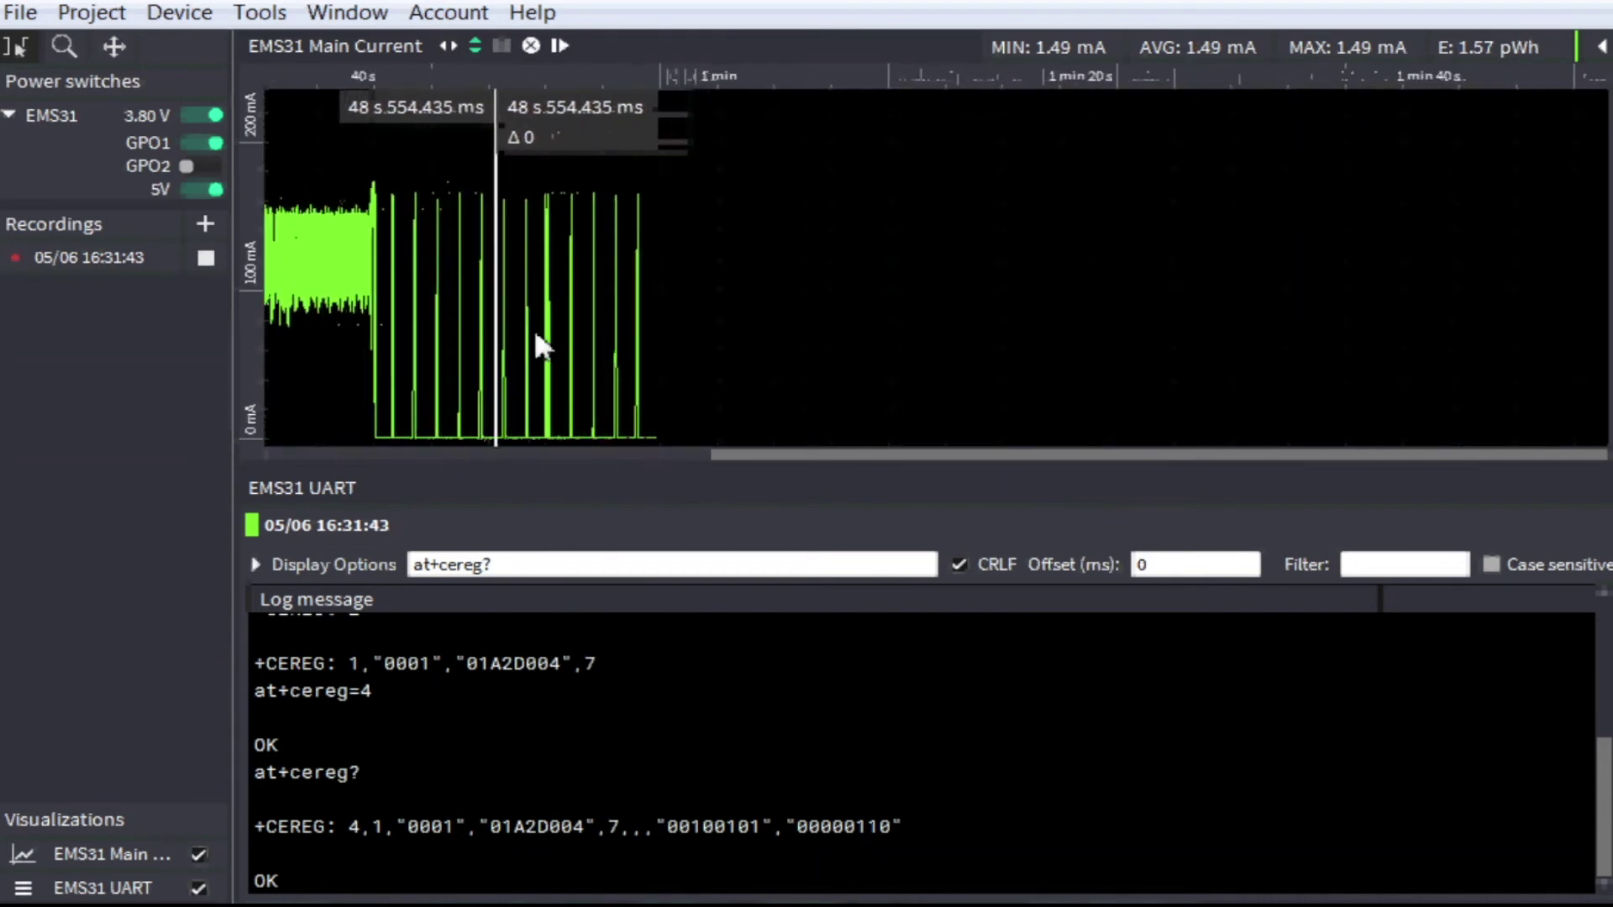
left_click(526, 334)
left_click_drag(528, 338, 545, 340)
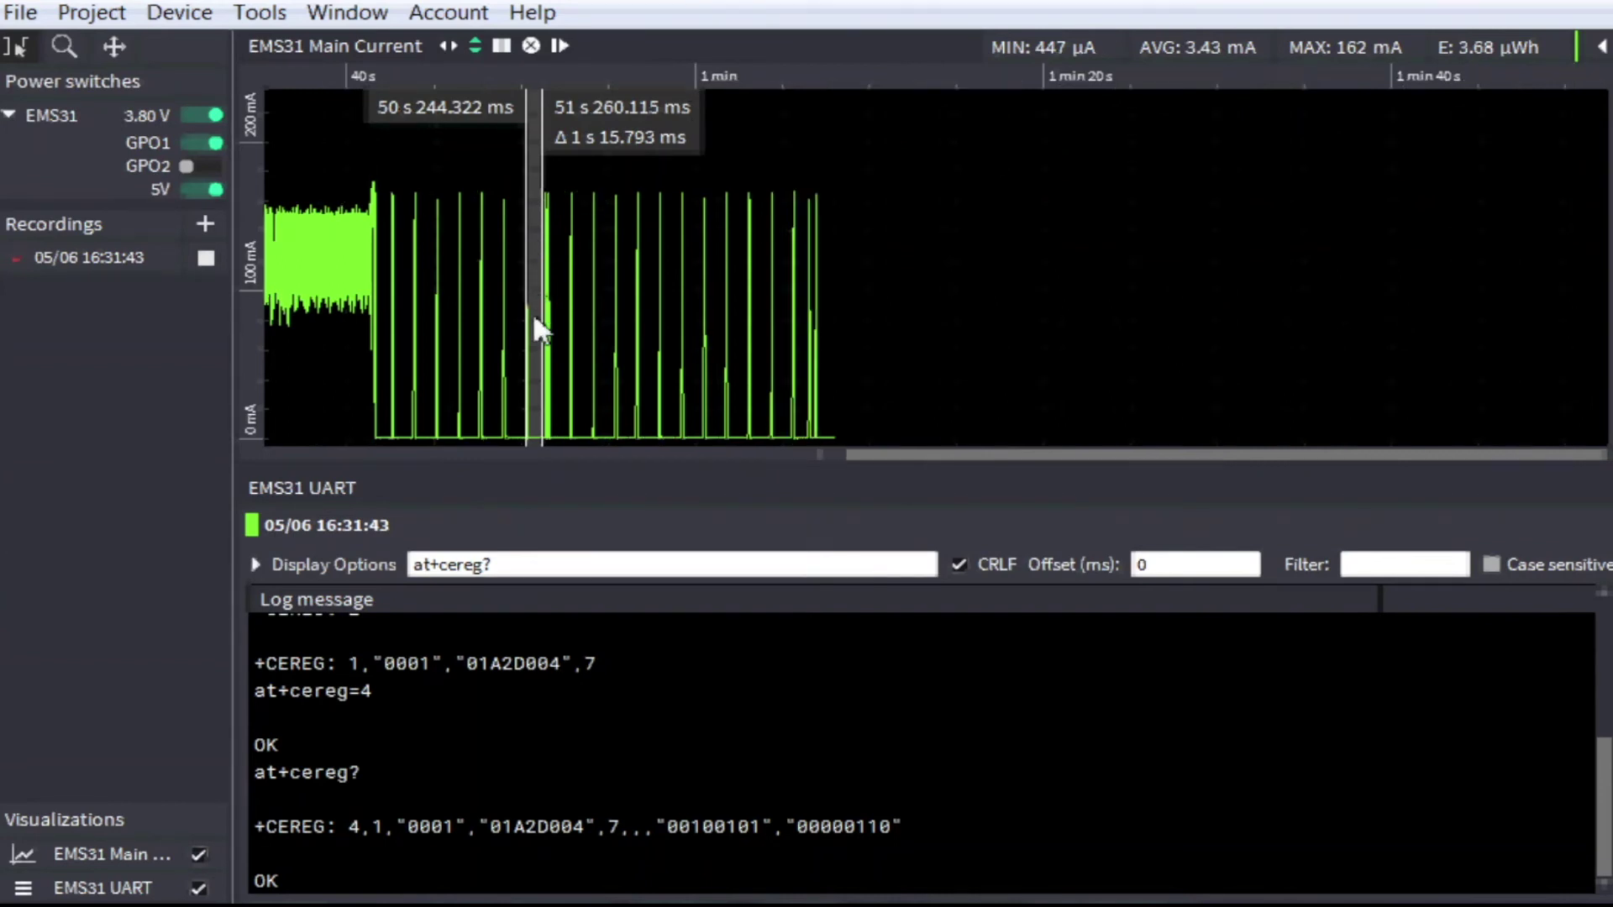
left_click_drag(537, 315, 837, 317)
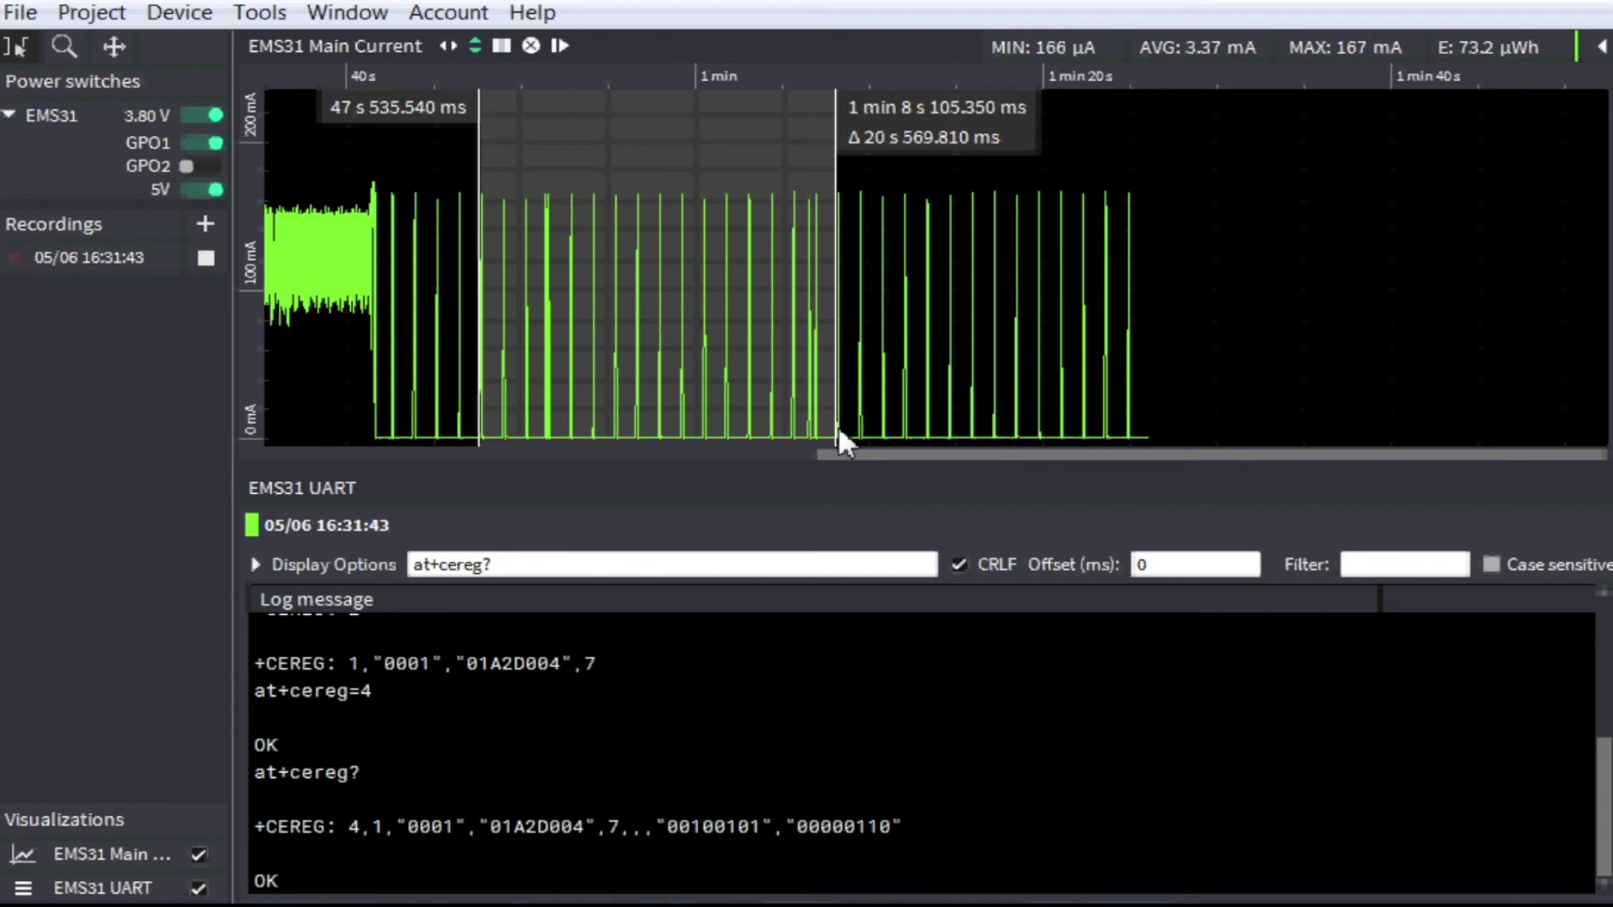
Switch off the EMS31's GPO1.
left_click(210, 145)
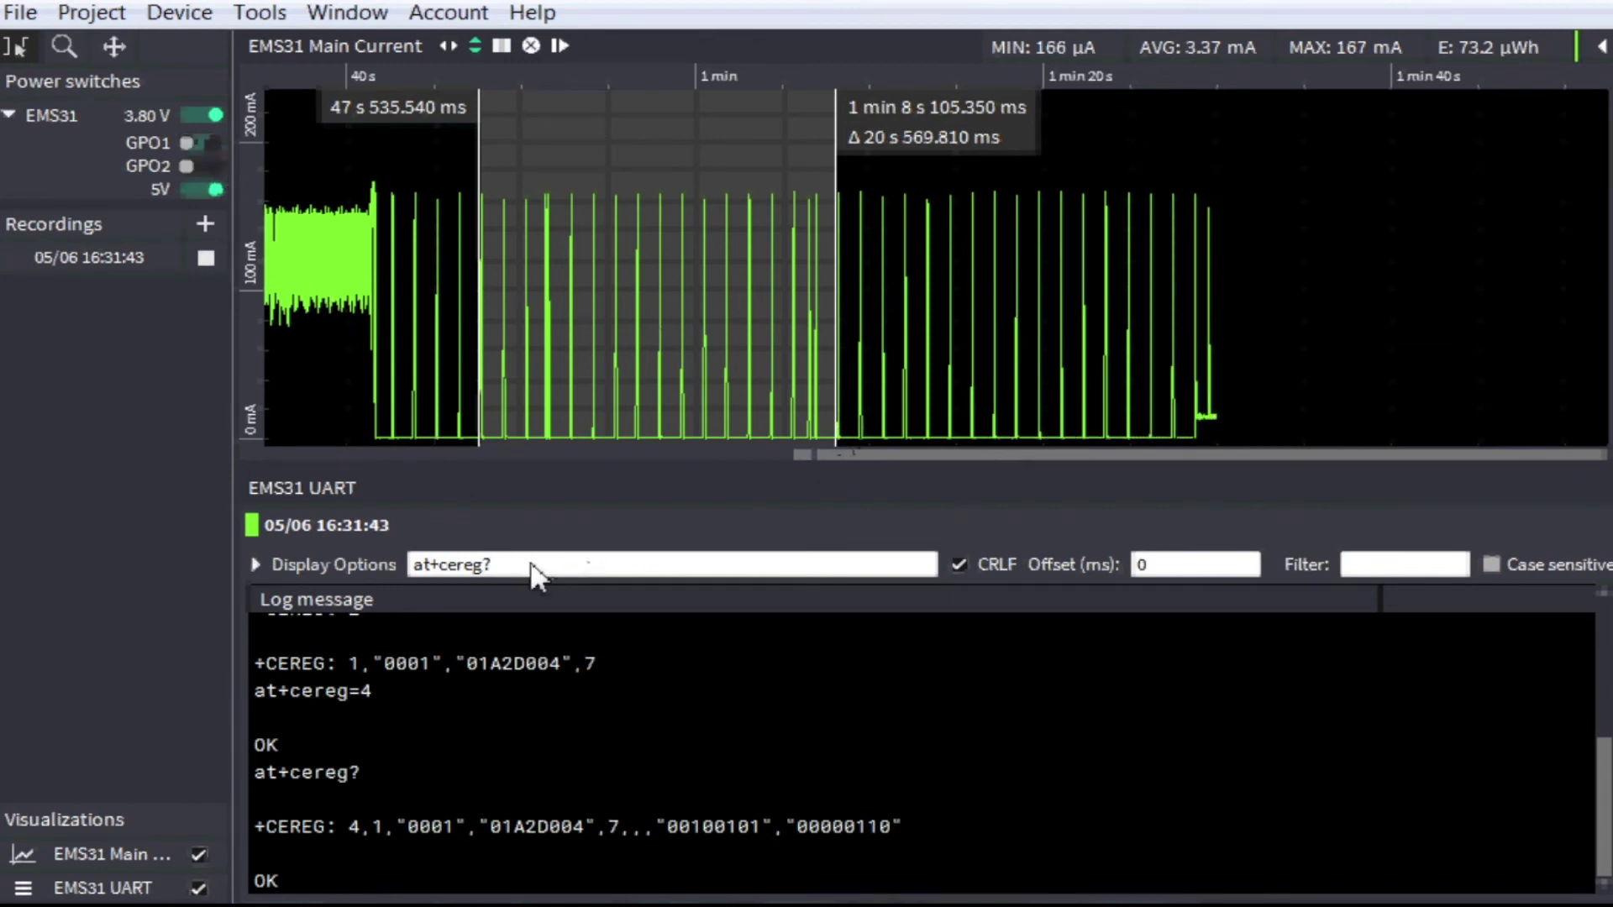
Enable eDRX on the EMS31 by sending at^sedrxs=2,4,0010,0011 over its UART, and switch on GPO1.
left_click_drag(486, 564, 353, 579)
key("BackSpace")
key("Delete")
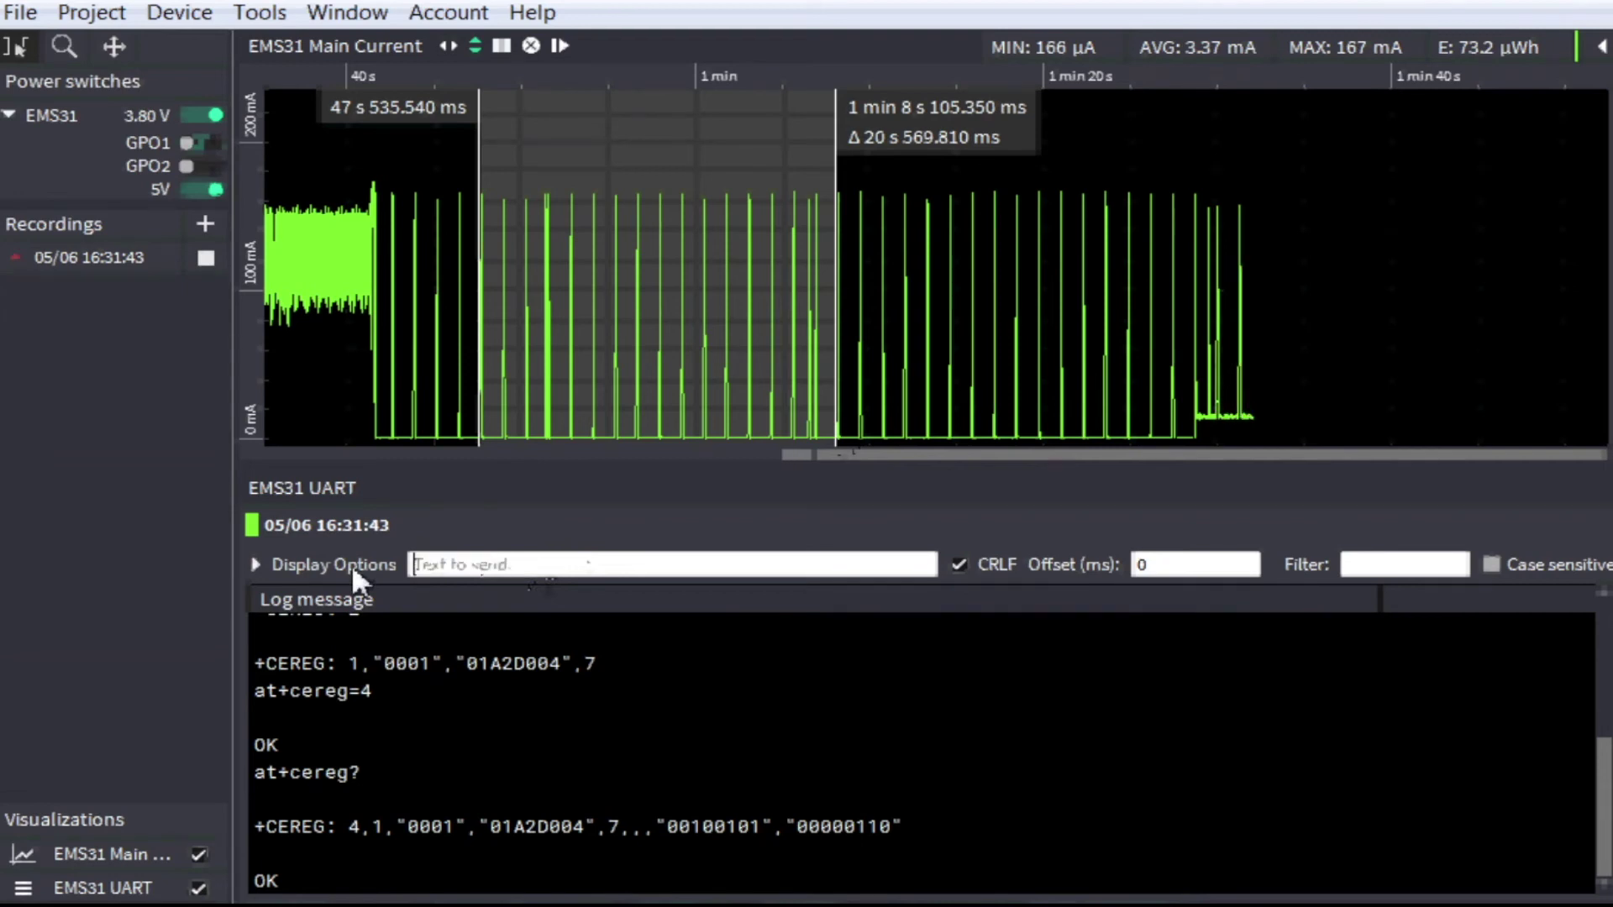
type("at^sedrxs=2,4,0010,0011")
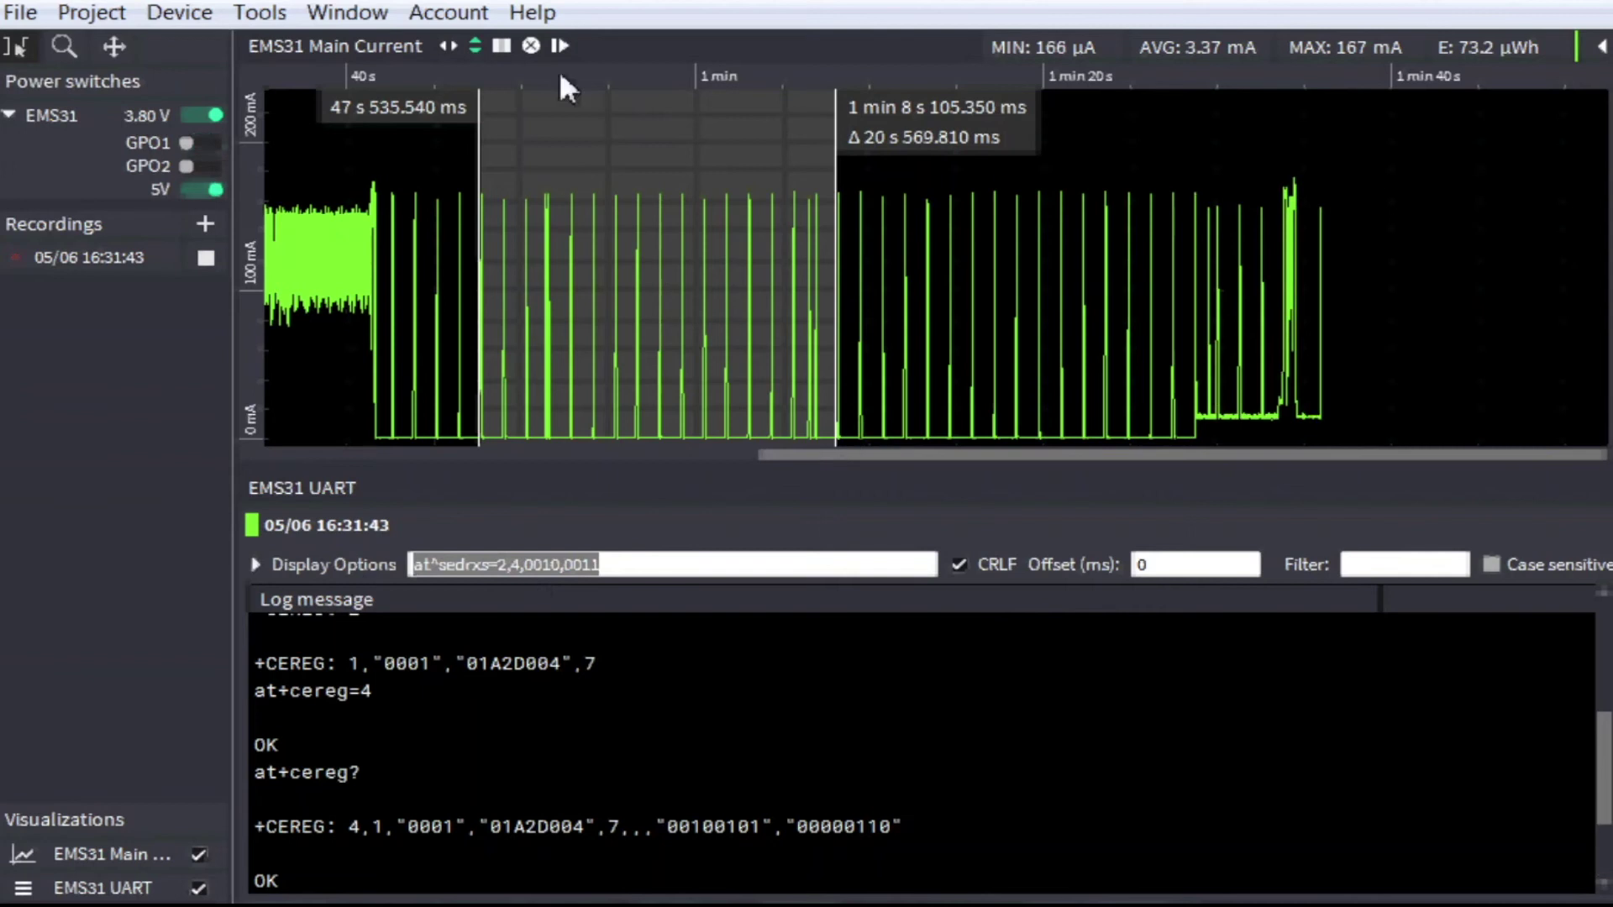
key("Return")
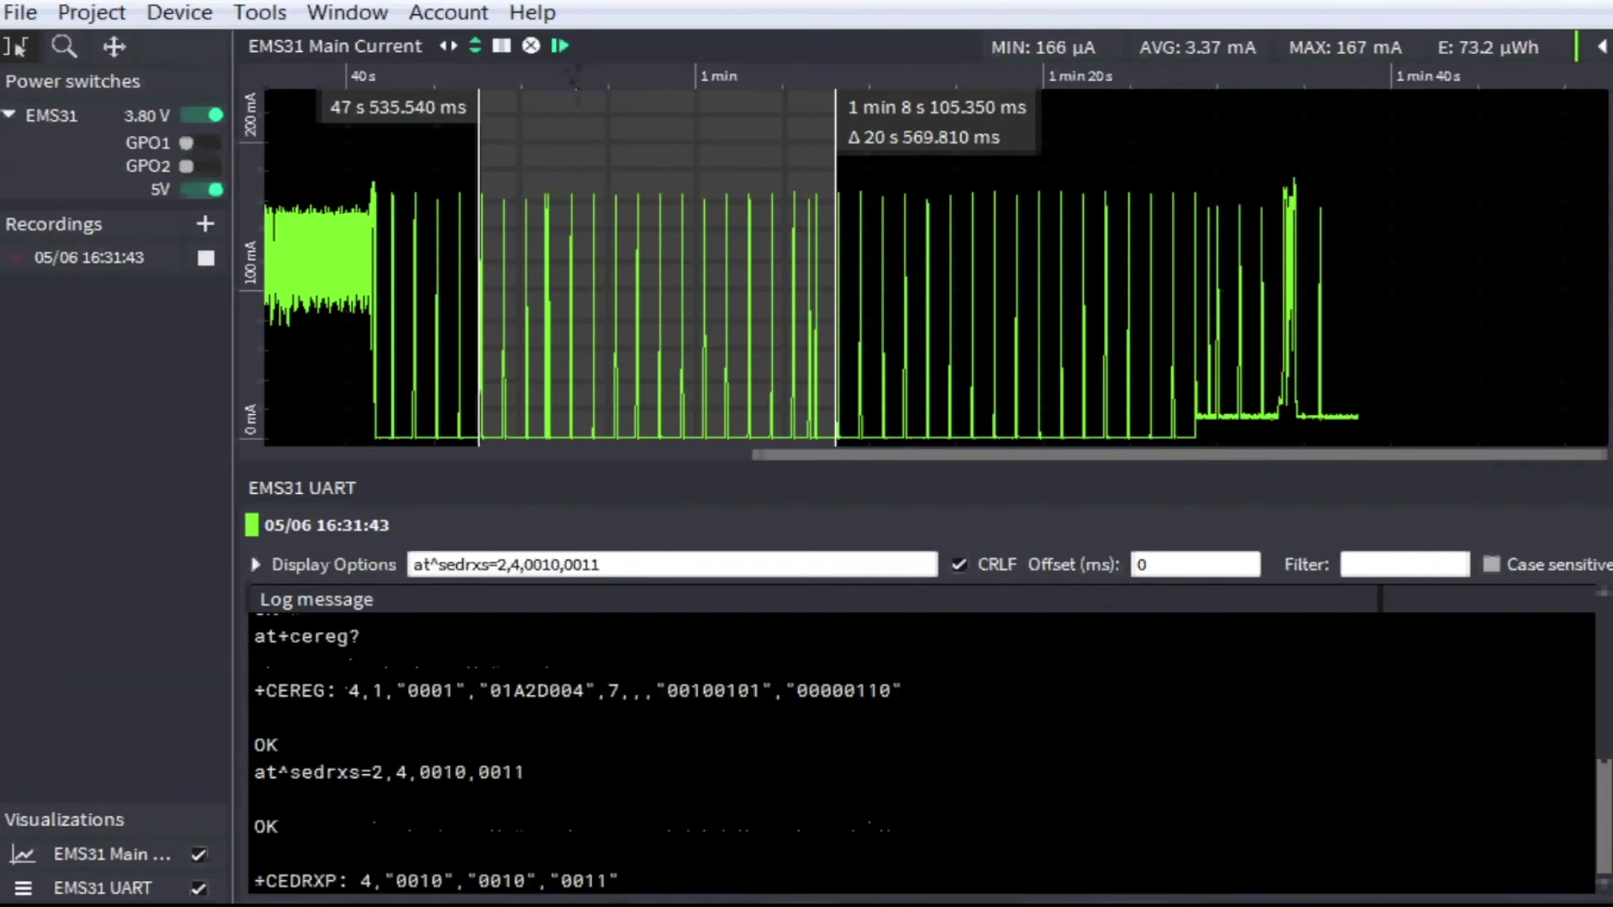
left_click(208, 142)
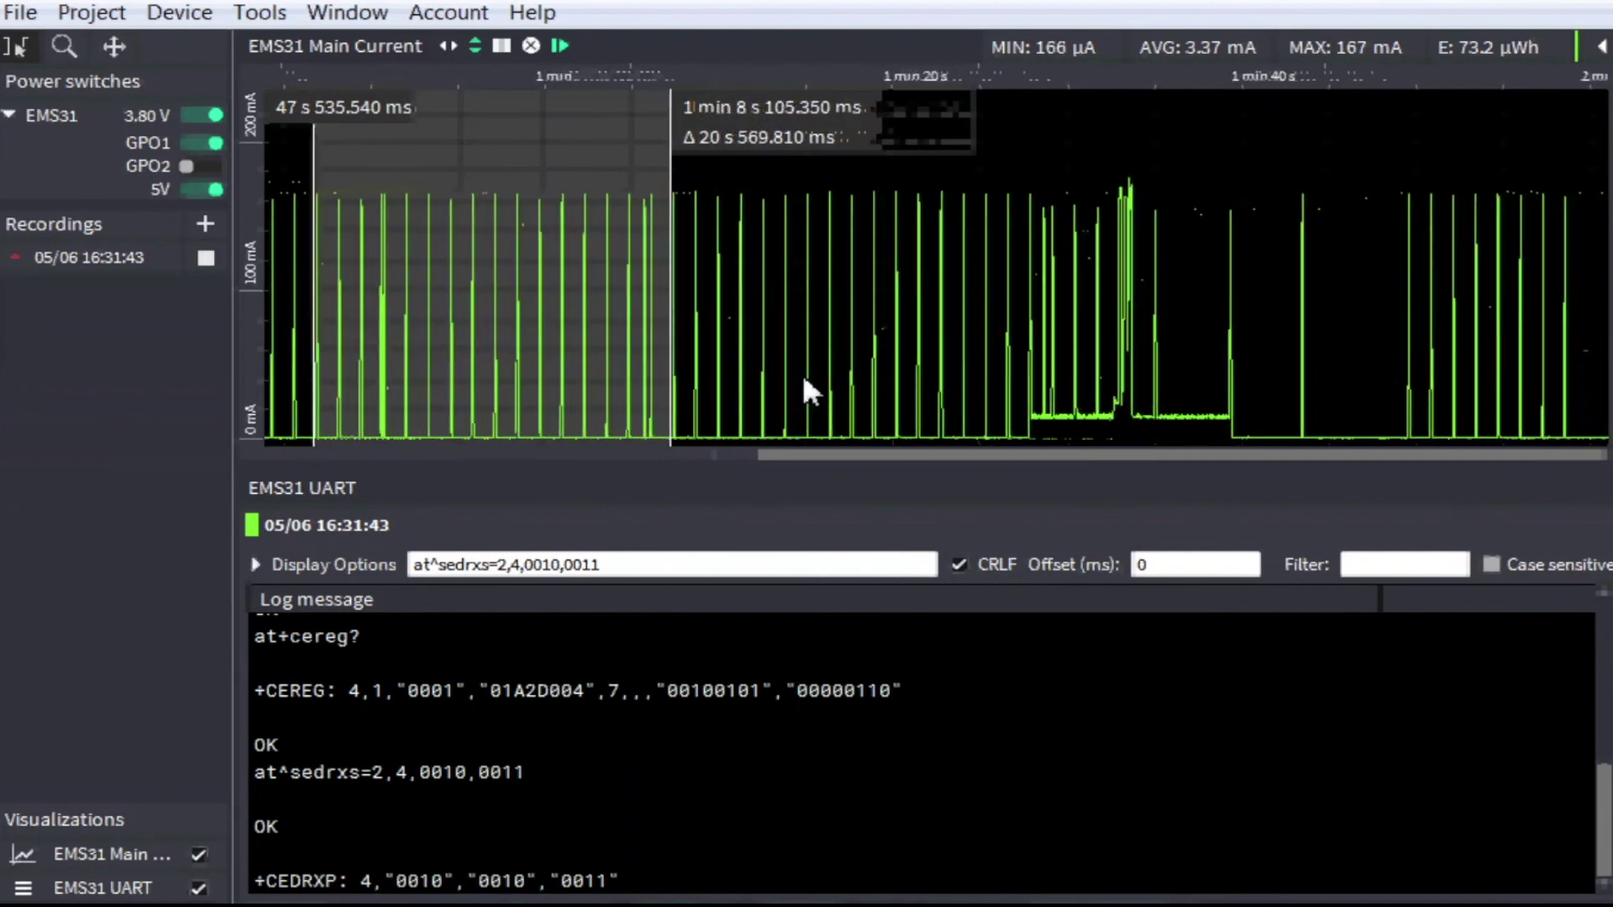
Measure the EMS31 current over one eDRX cycle of about 20.5 s, from the start of one peak burst to the next.
left_click_drag(491, 351, 714, 321)
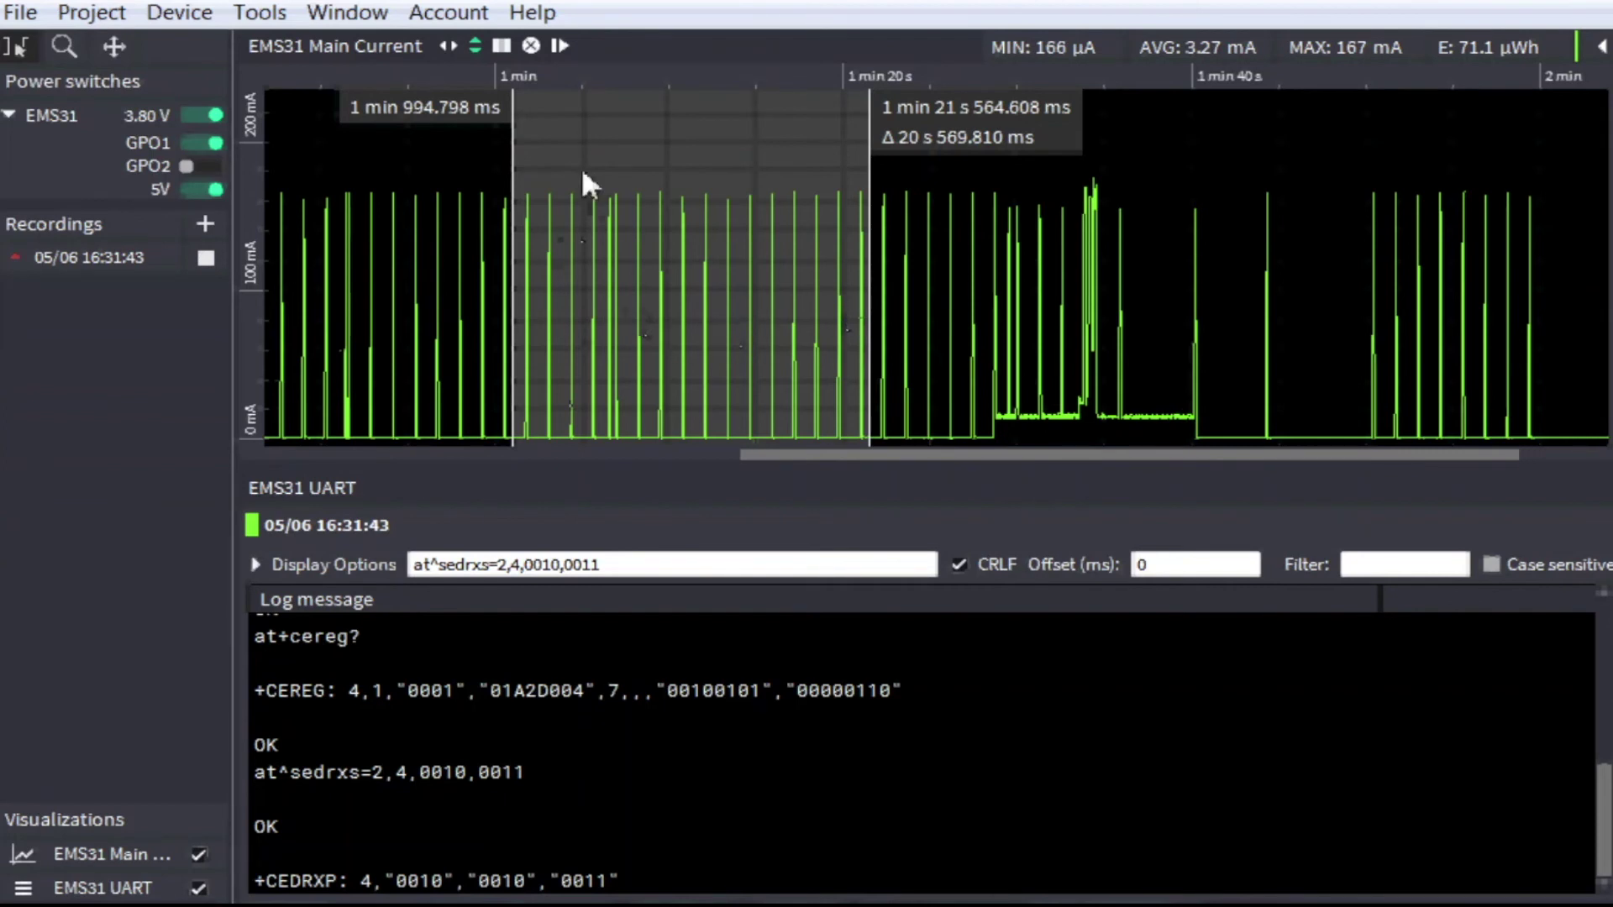
left_click(559, 45)
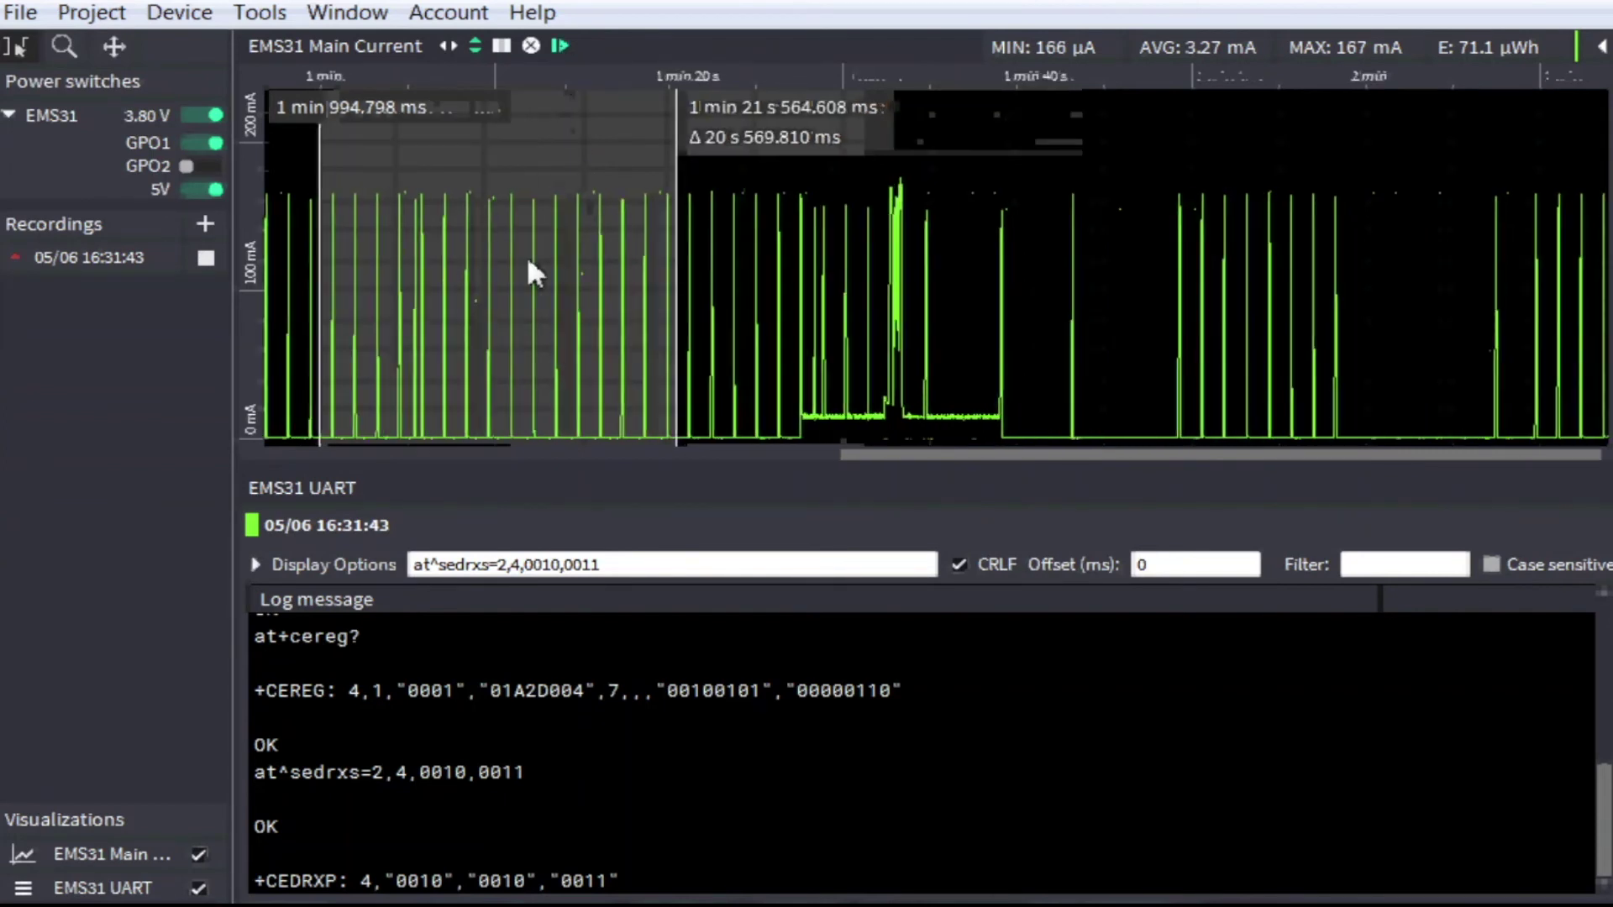
left_click_drag(710, 284, 1384, 280)
left_click_drag(1414, 290, 1603, 277)
left_click(563, 44)
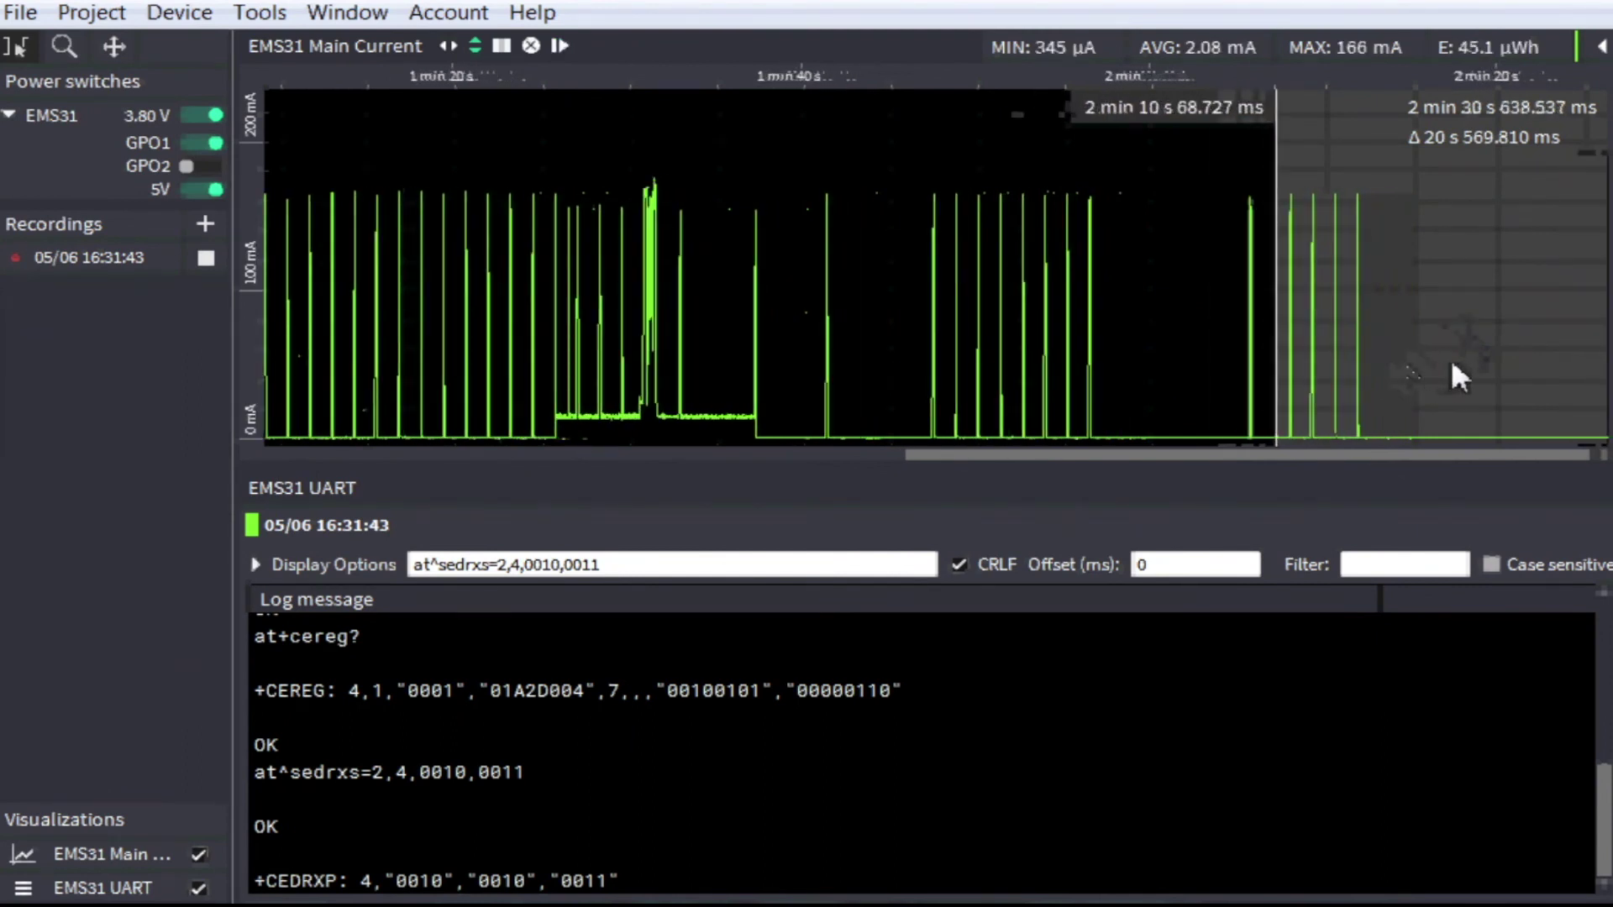
left_click(559, 46)
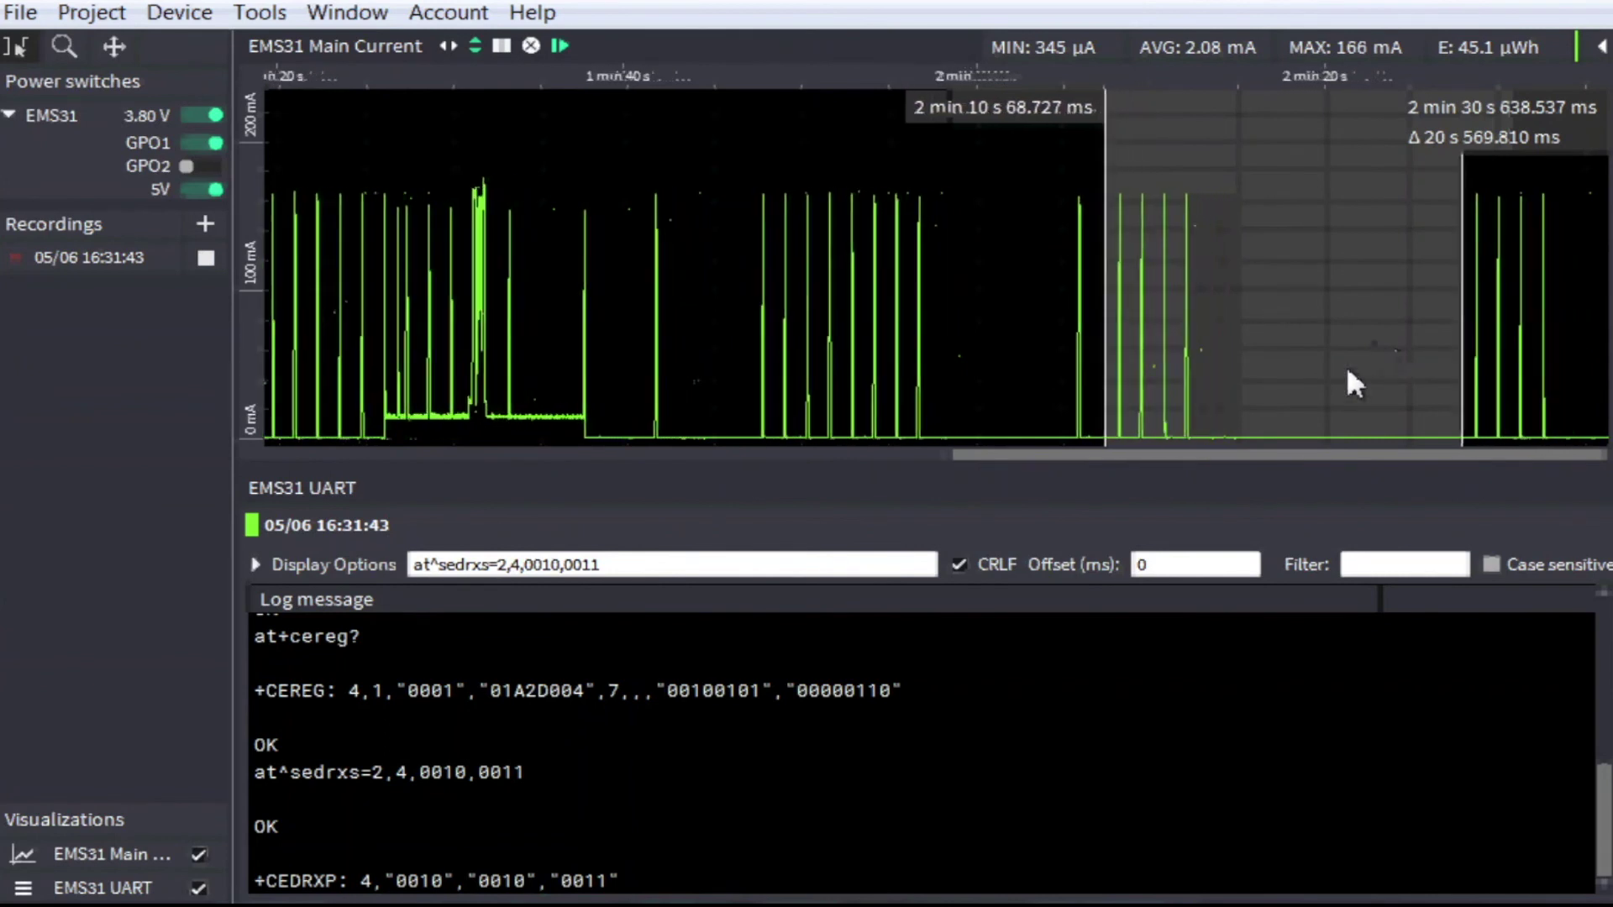
mouse_move(1296, 382)
left_mouse_down()
mouse_move(1386, 370)
mouse_move(1304, 370)
left_mouse_up()
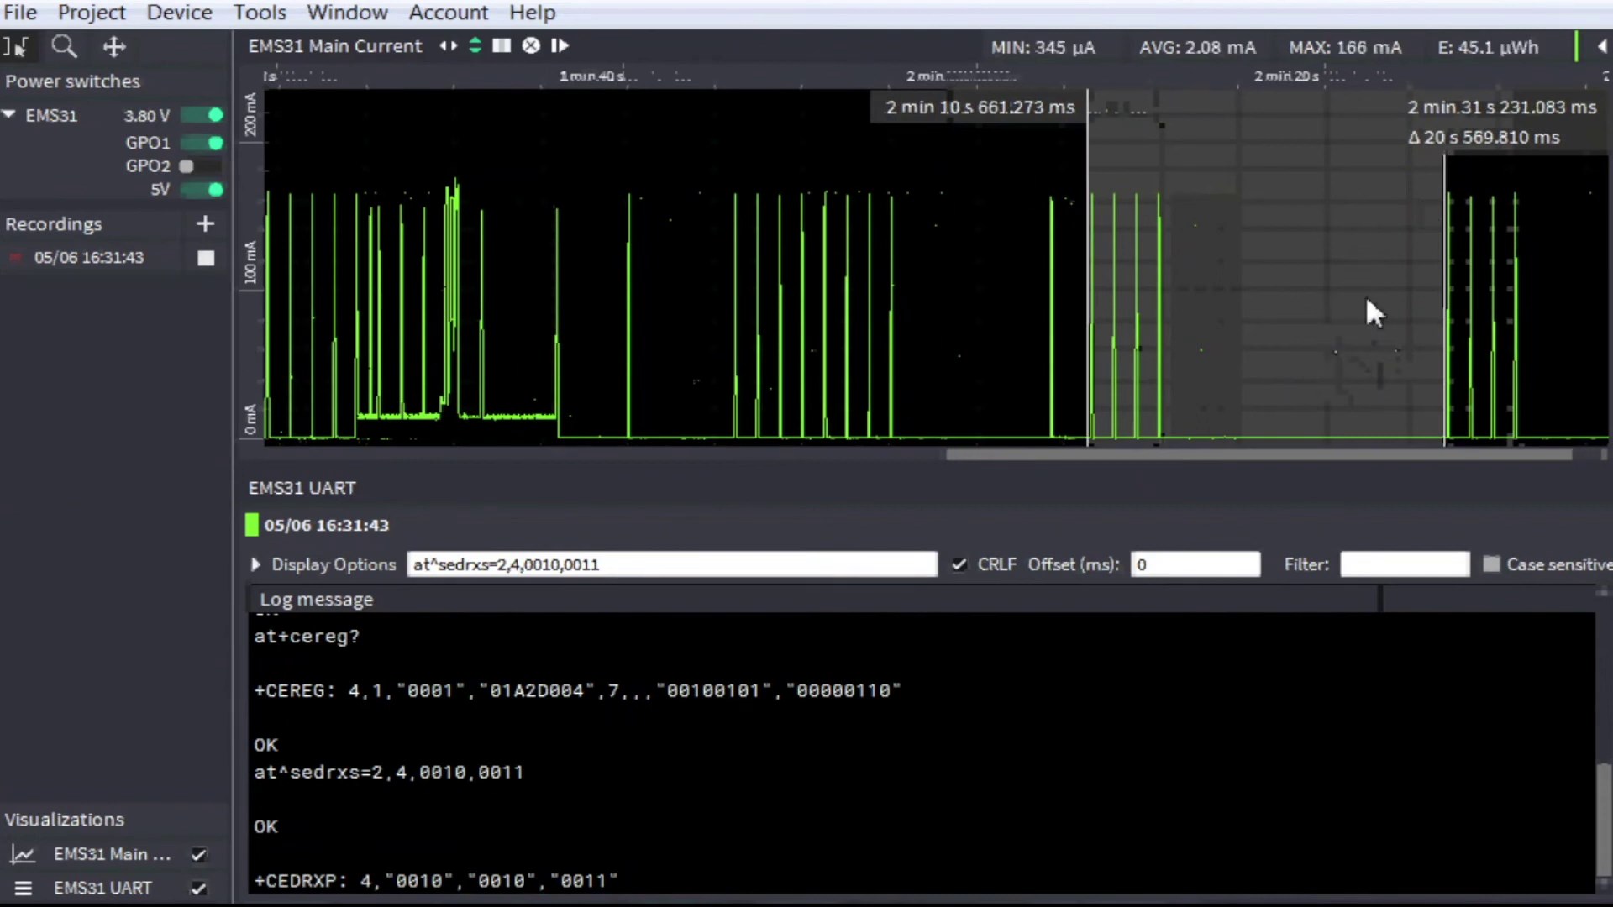
mouse_move(1448, 307)
left_mouse_down()
mouse_move(1203, 294)
mouse_move(1133, 309)
mouse_move(1445, 290)
left_mouse_up()
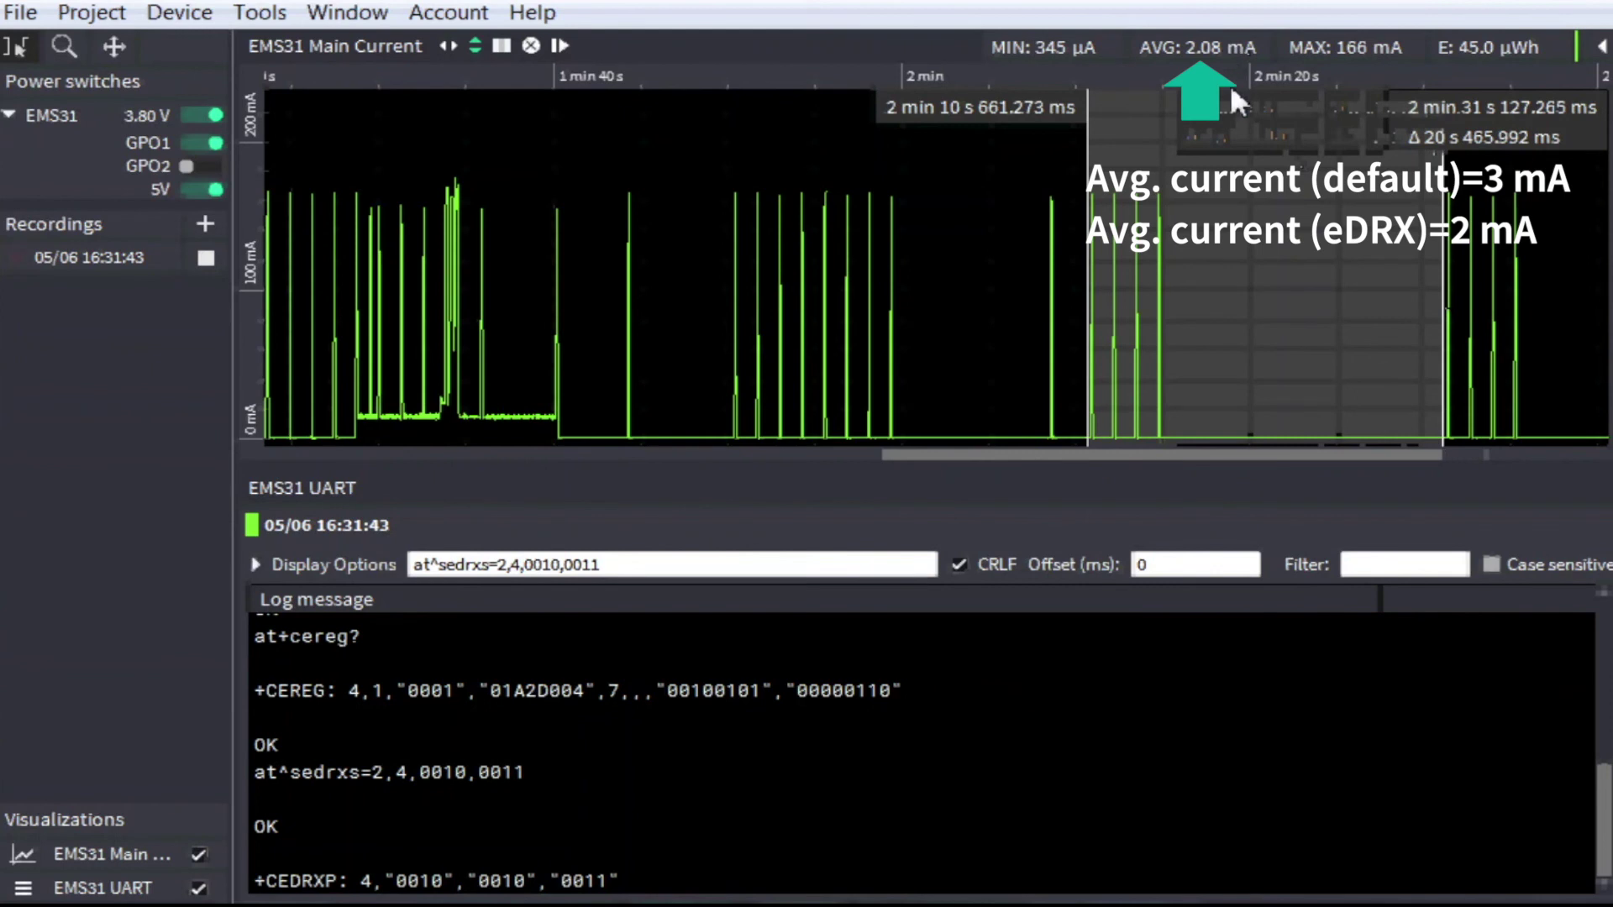
Mark a new measurement window of about 22.5 s over the closely spaced current peaks recorded before eDRX was enabled.
left_click(559, 45)
left_click(540, 306)
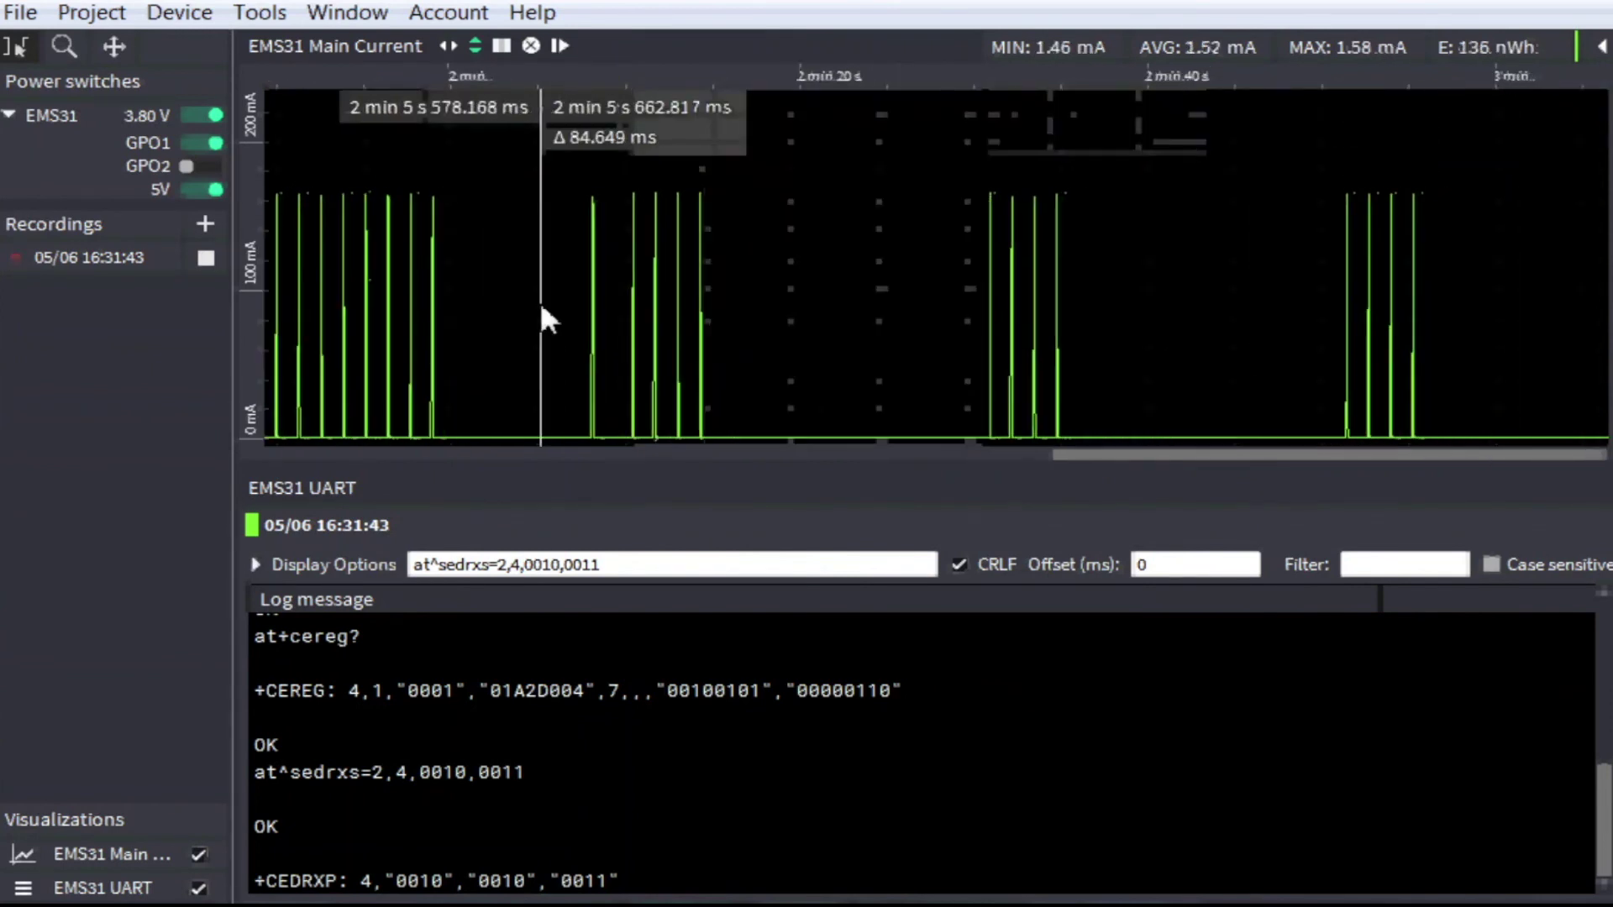
scroll(710, 334, "down", 5)
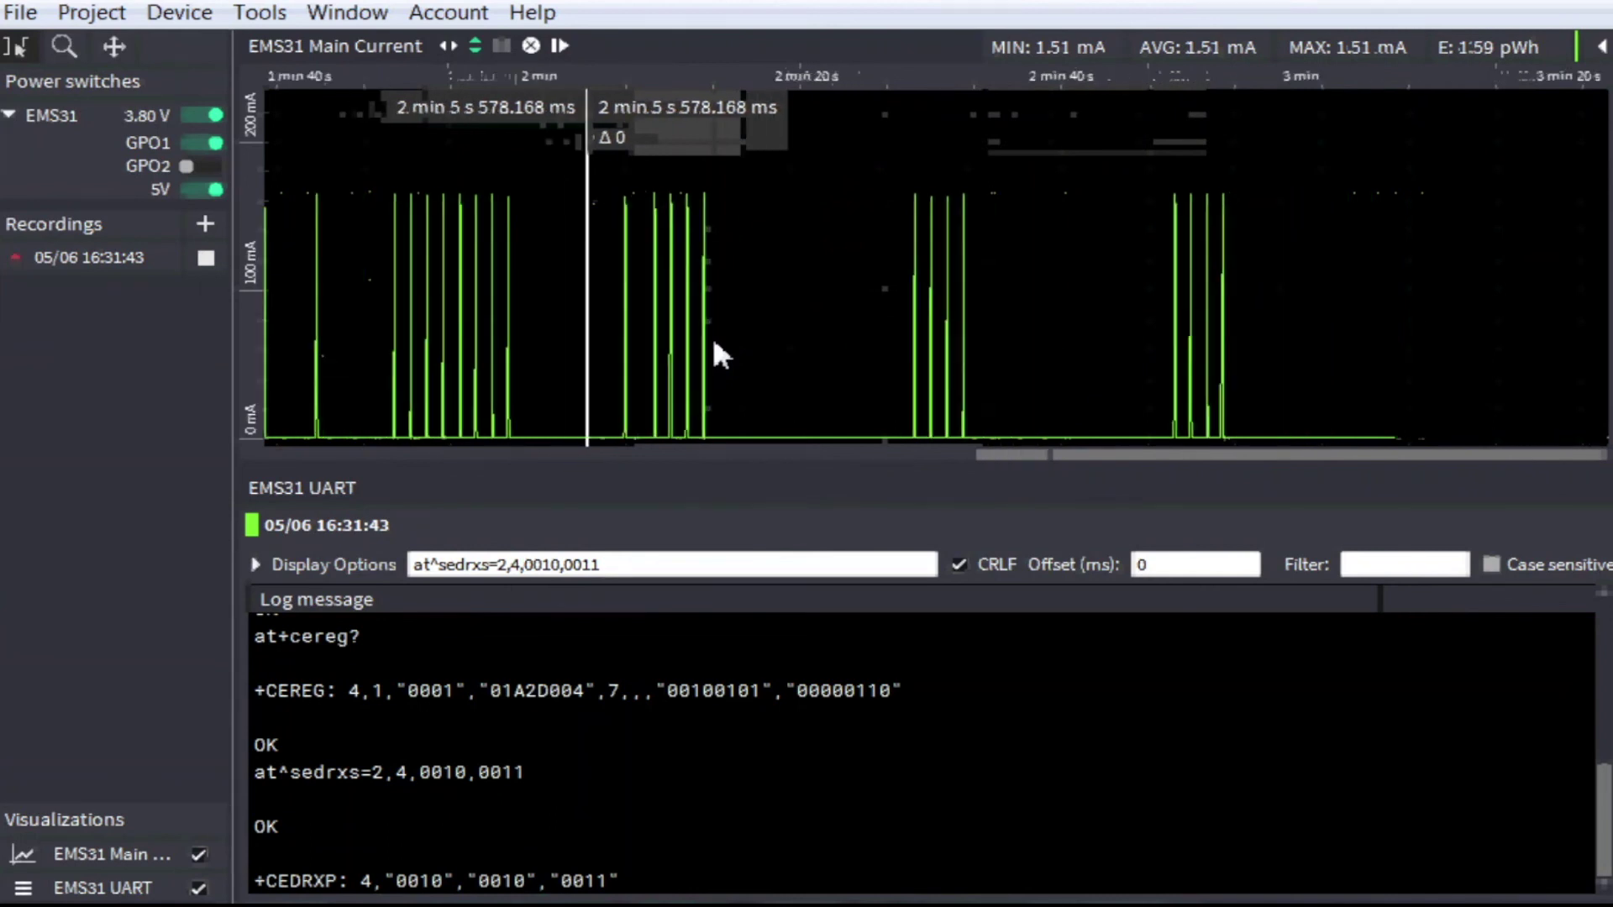
scroll(714, 342, "down", 1)
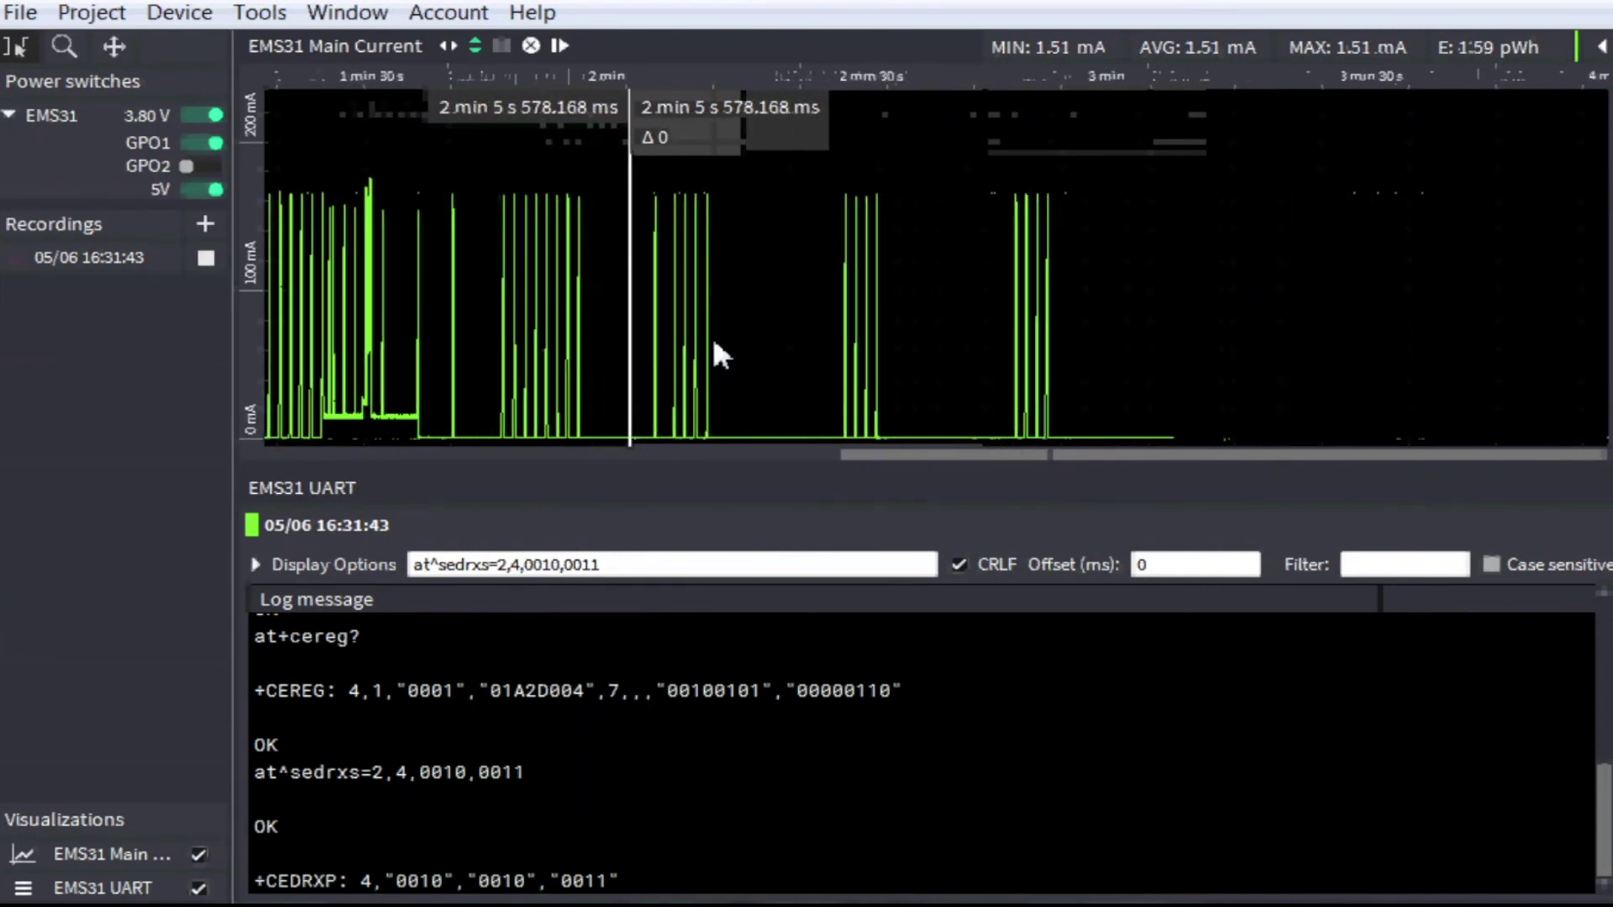
scroll(917, 454, "up", 3)
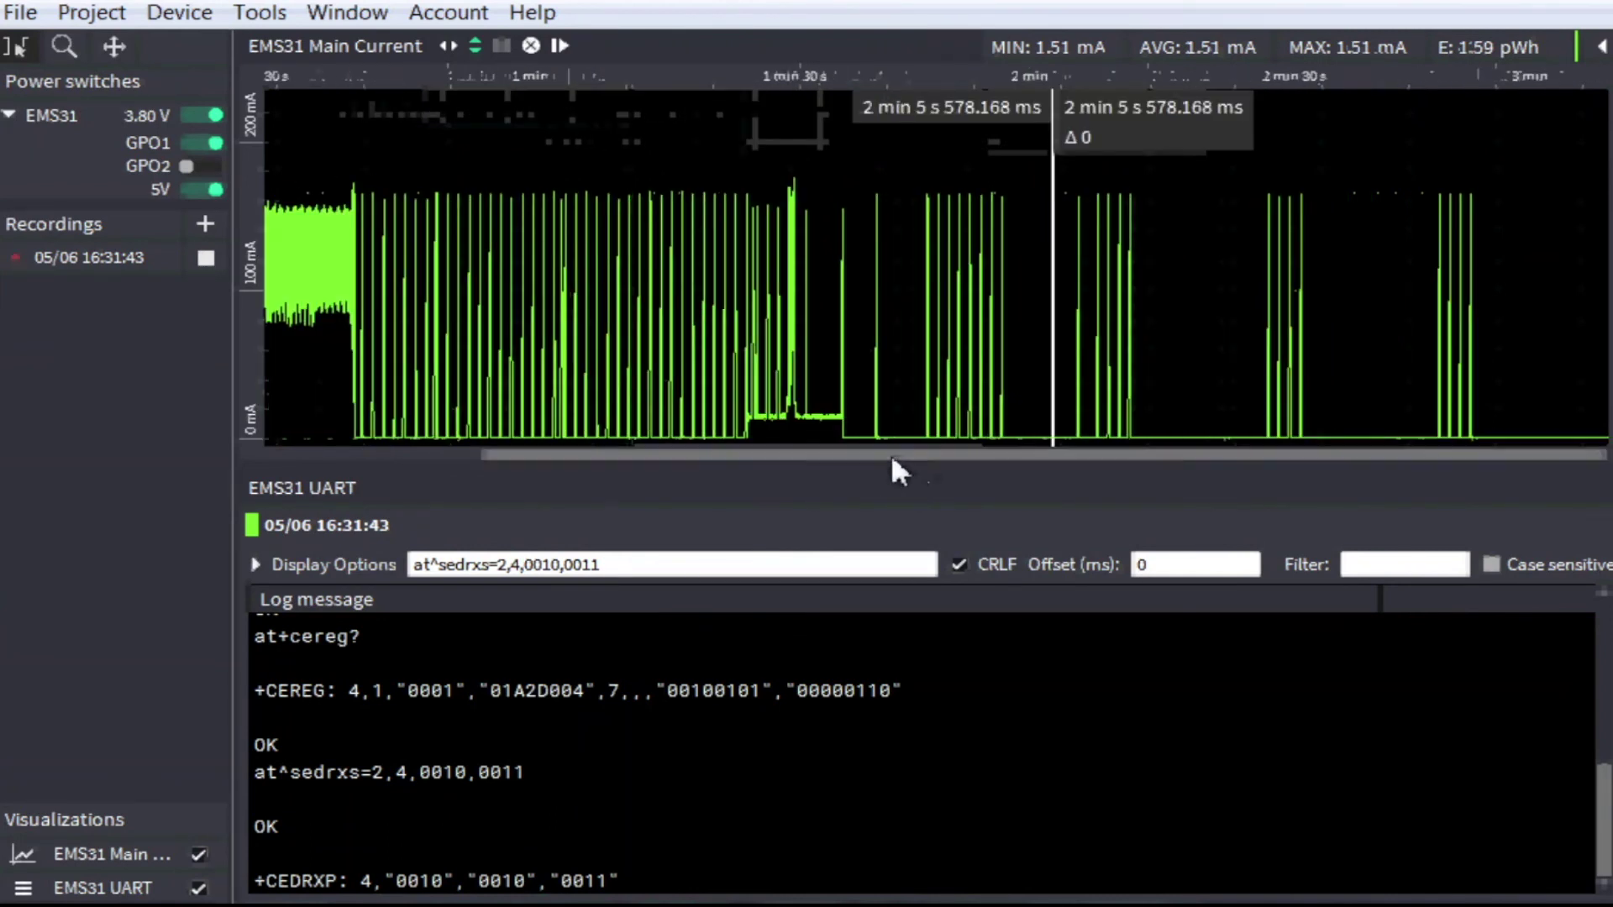
left_click_drag(478, 326, 664, 335)
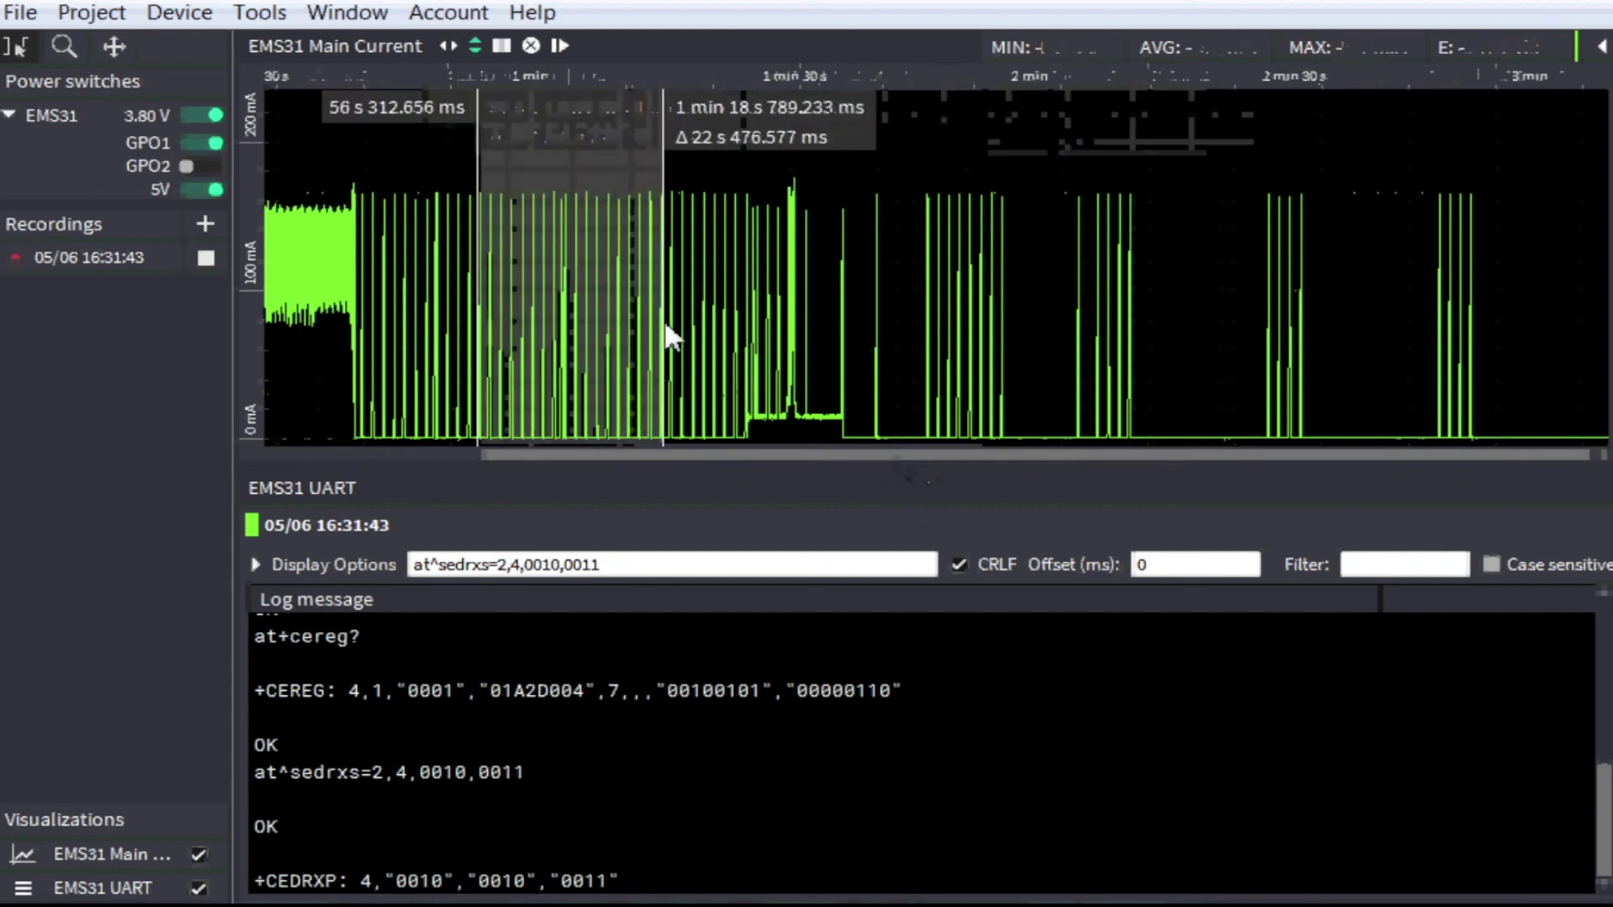
Move the measurement window onto the eDRX section, starting just before the peak burst at about 2 min 30 s.
left_click_drag(531, 336, 1284, 248)
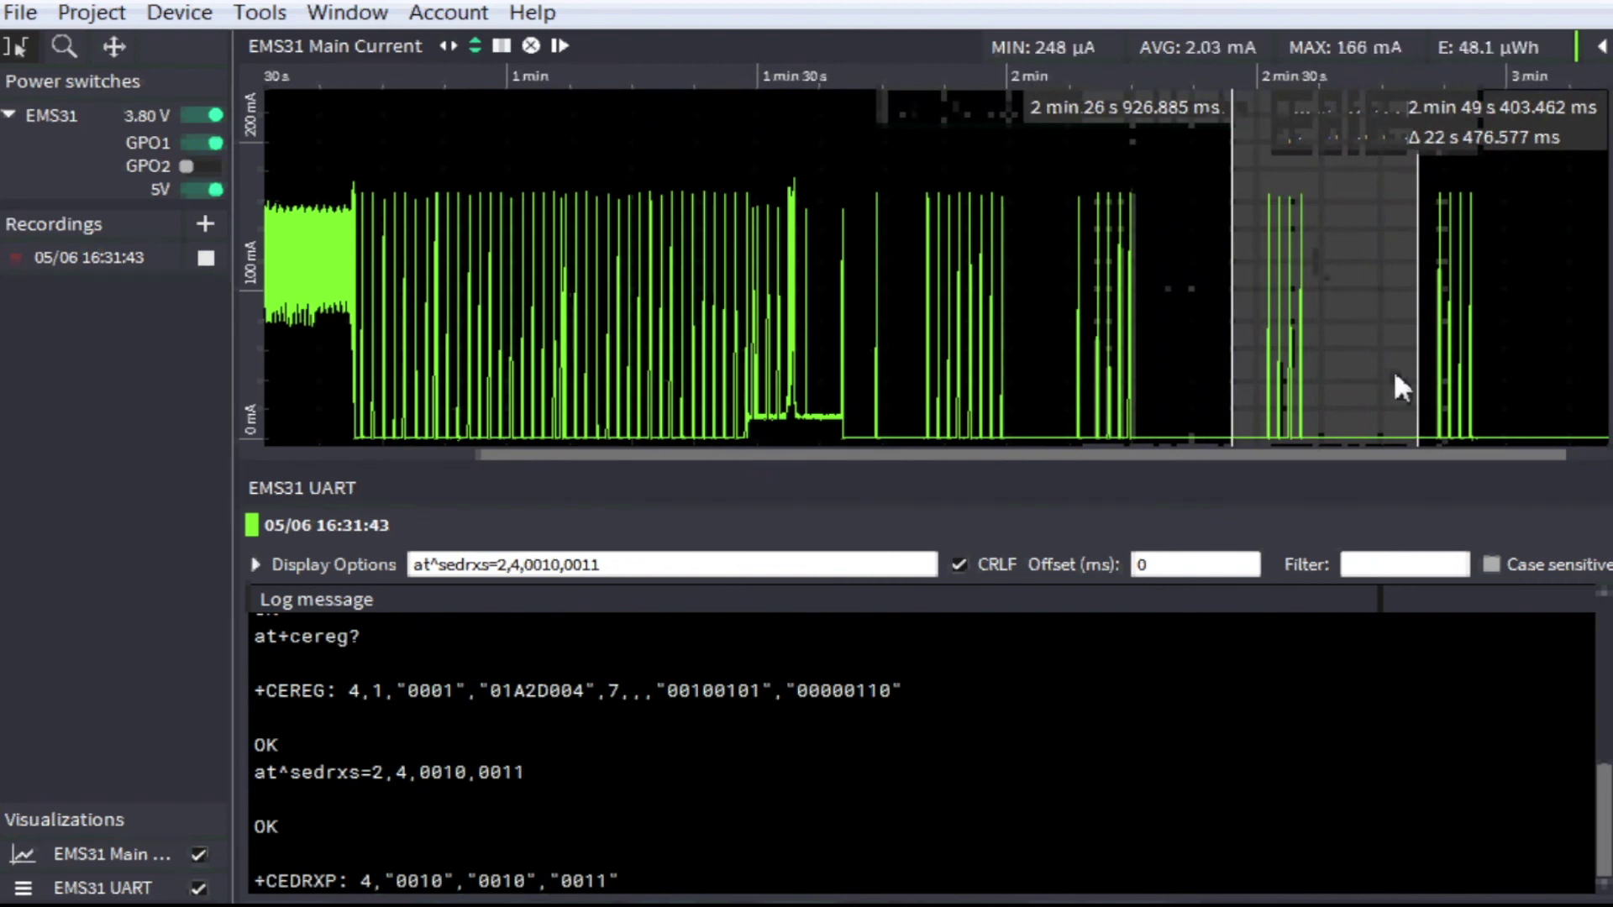
left_click(561, 46)
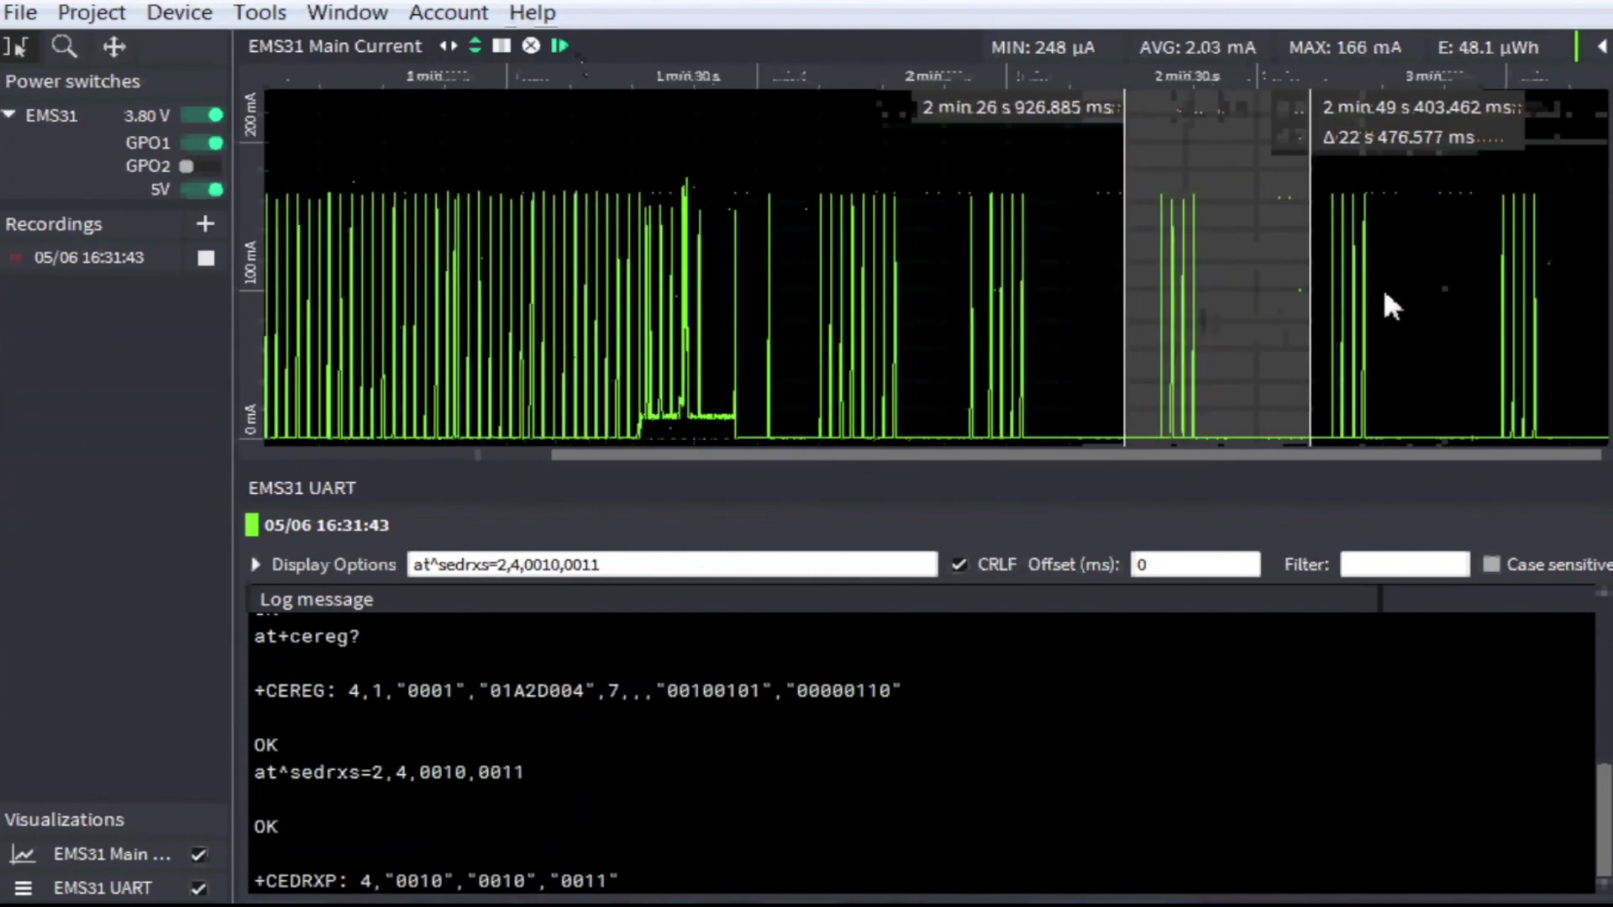
mouse_move(1206, 342)
left_mouse_down()
mouse_move(1254, 333)
mouse_move(1188, 349)
mouse_move(1252, 345)
mouse_move(1233, 351)
left_mouse_up()
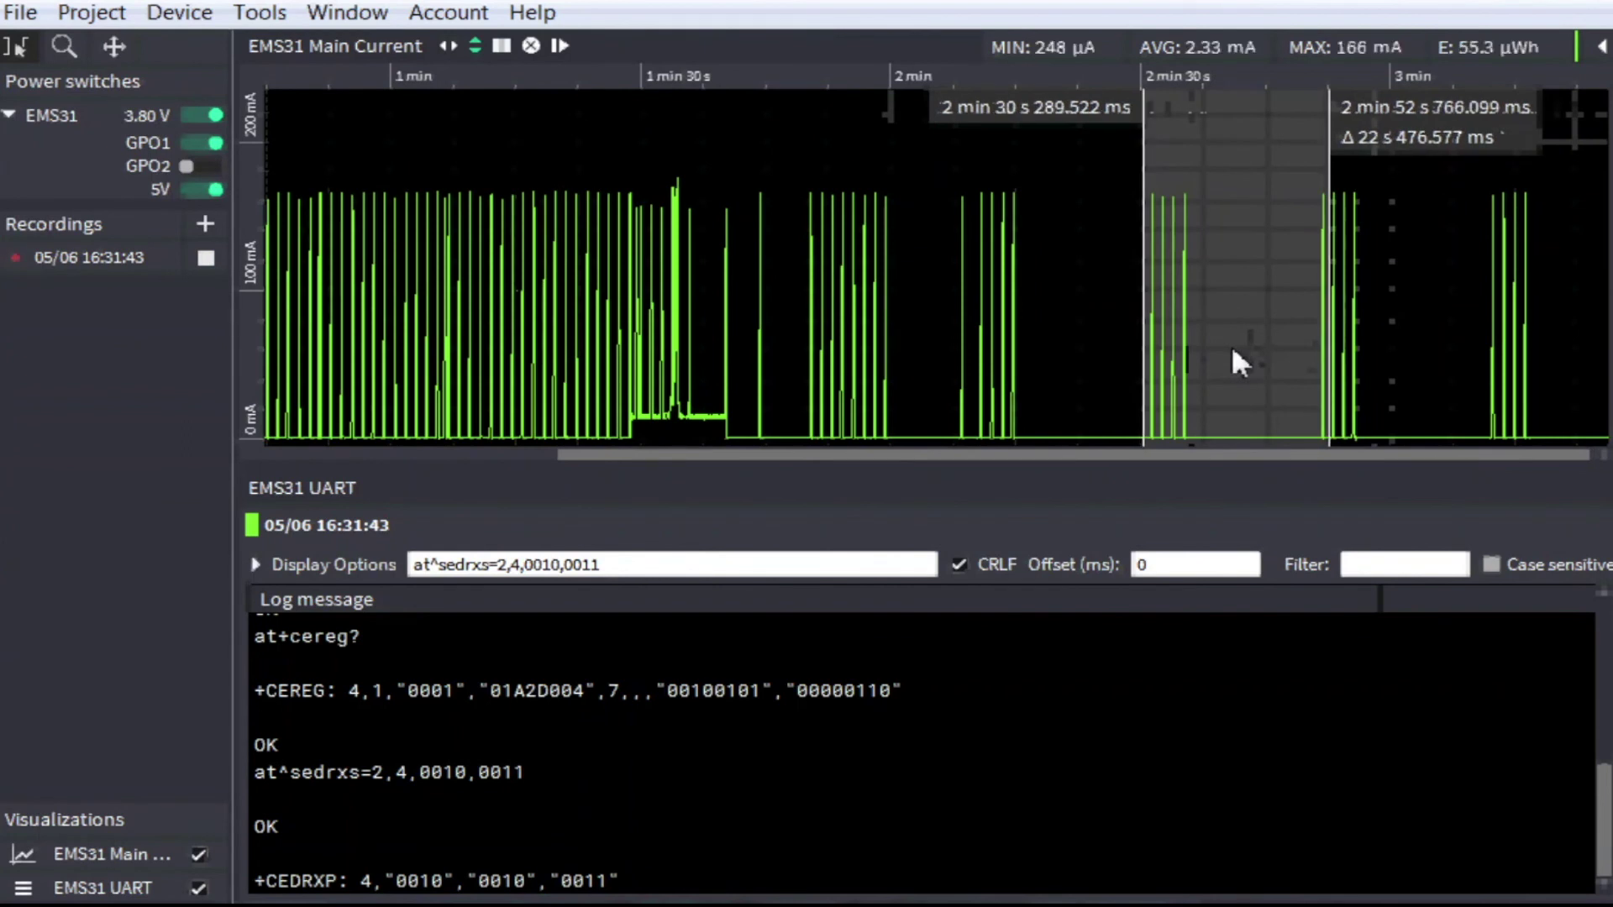